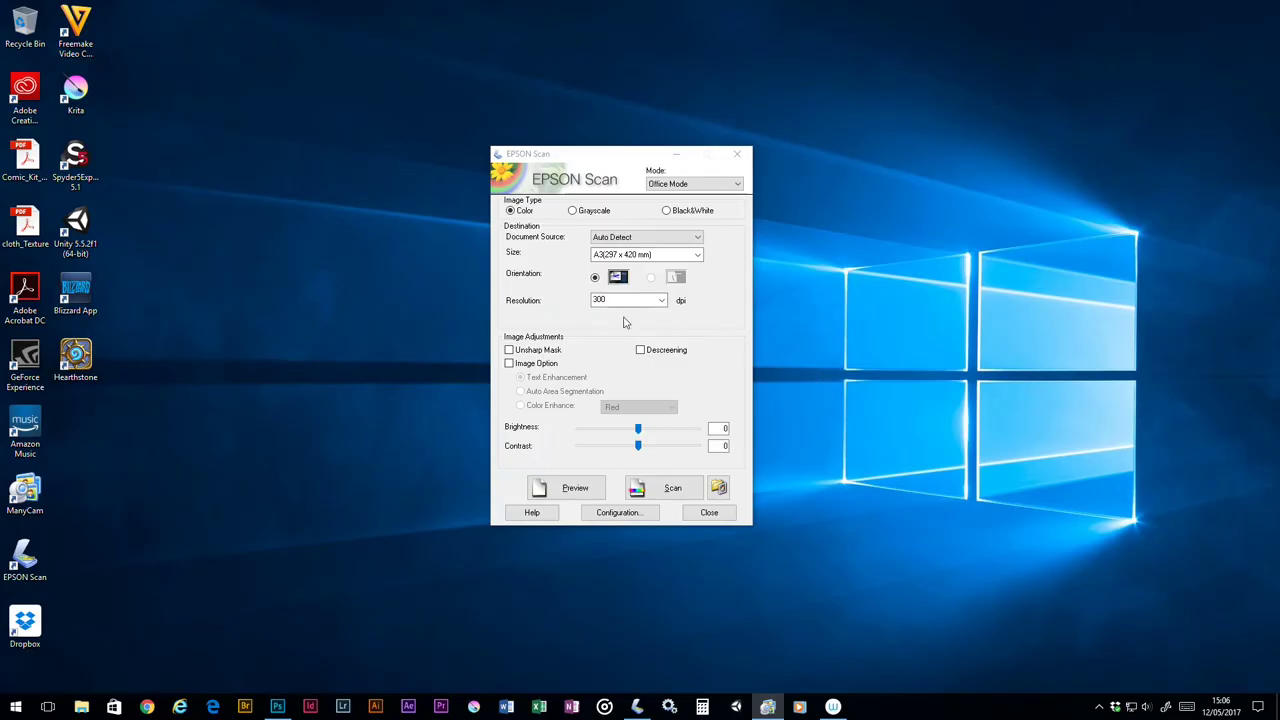
# - Reposition the EPSON Scan window and keep the scan resolution at 300 dpi
pyautogui.moveTo(600, 158)
pyautogui.mouseDown()
pyautogui.moveTo(603, 146)
pyautogui.moveTo(585, 154)
pyautogui.mouseUp()
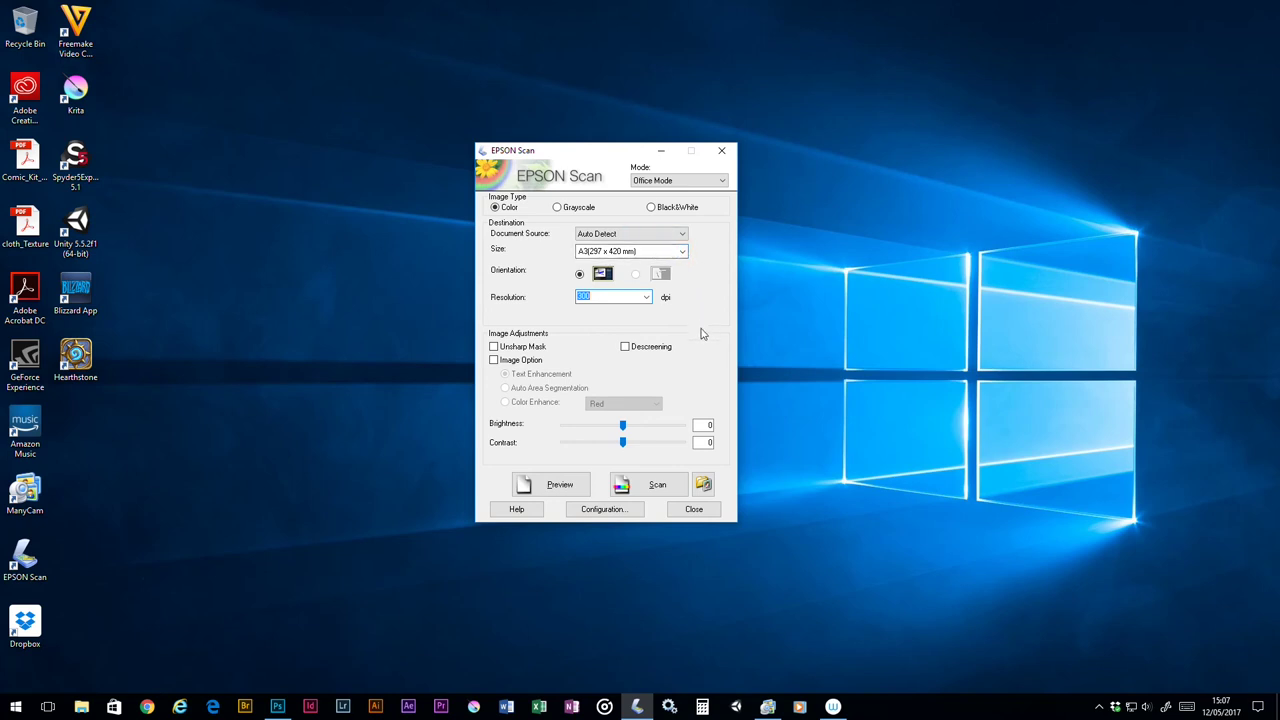
pyautogui.click(646, 297)
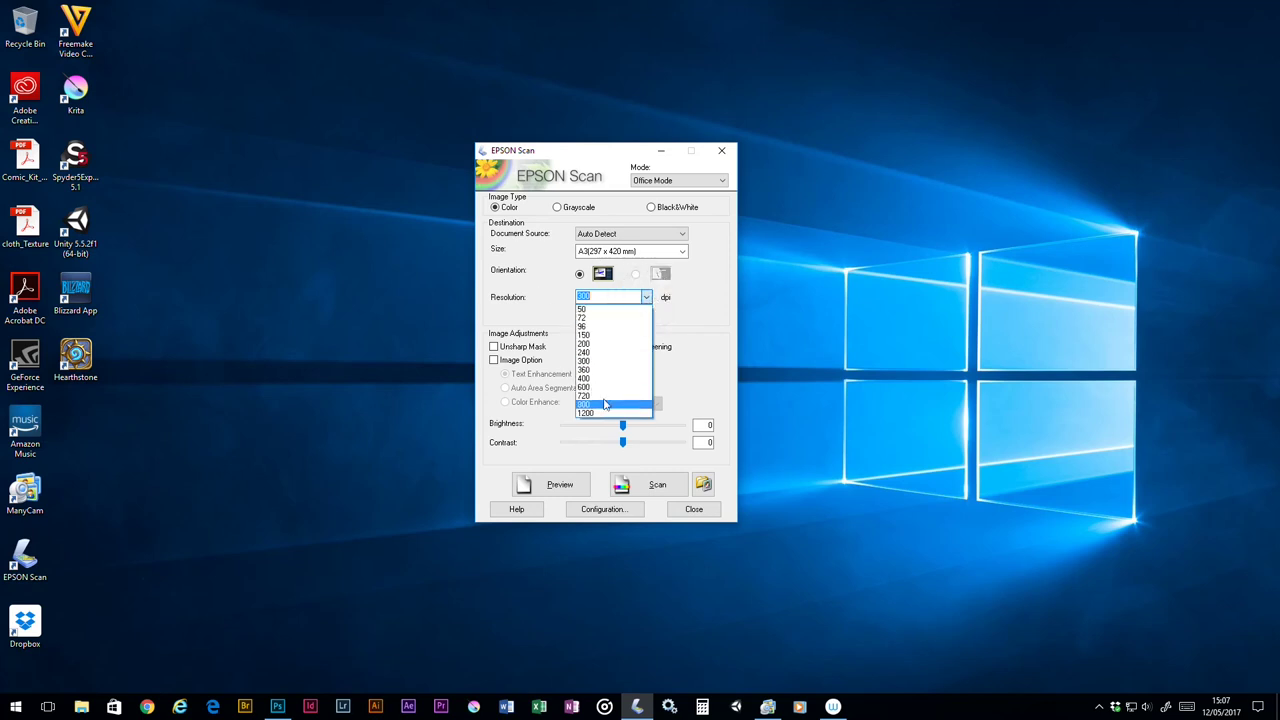
pyautogui.click(714, 307)
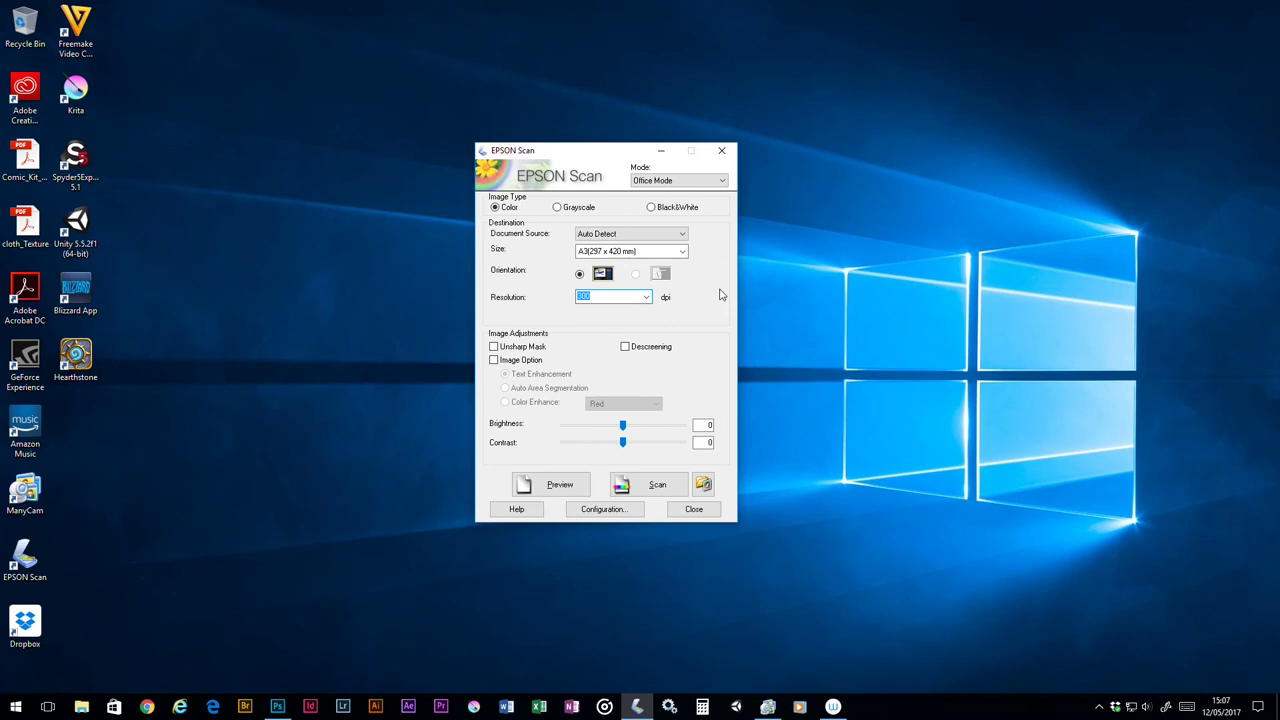
pyautogui.click(647, 297)
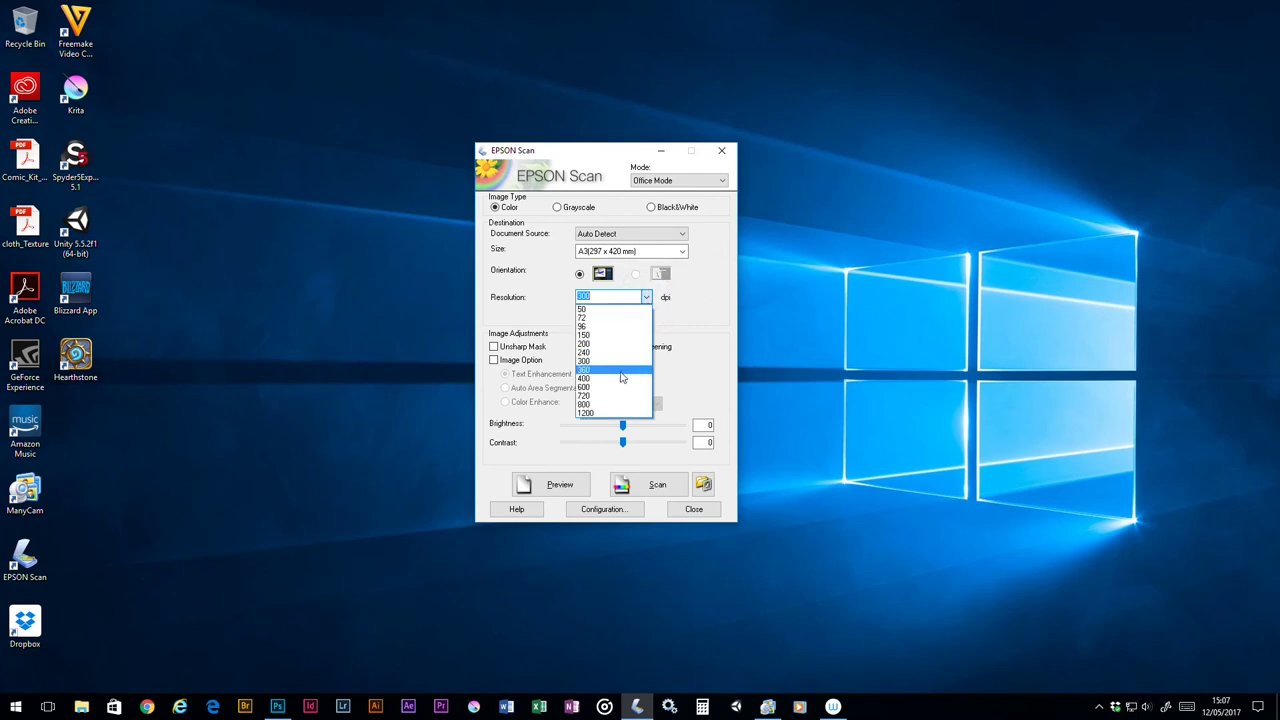
pyautogui.click(684, 317)
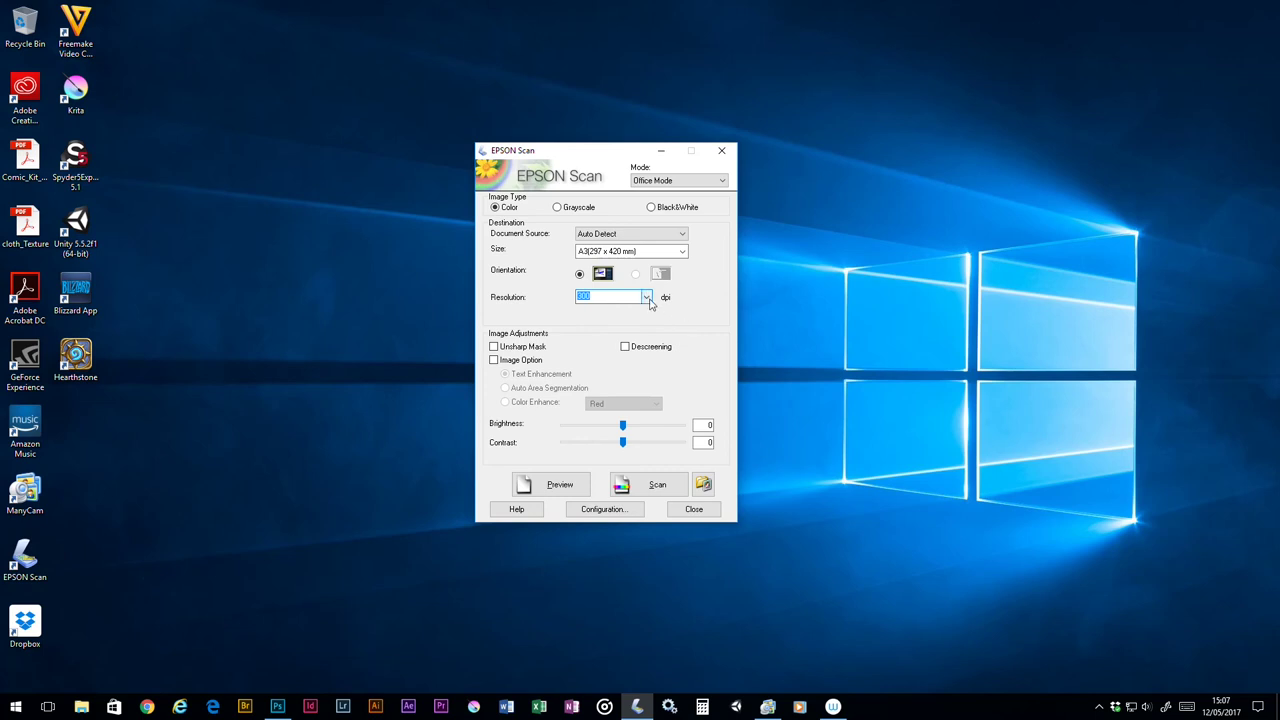
pyautogui.click(646, 297)
pyautogui.click(643, 362)
pyautogui.click(703, 307)
# - Close the file save settings unchanged, minimize EPSON Scan, and bring up img433.bmp in Photoshop
pyautogui.click(703, 485)
pyautogui.moveTo(386, 349); pyautogui.dragTo(867, 151)
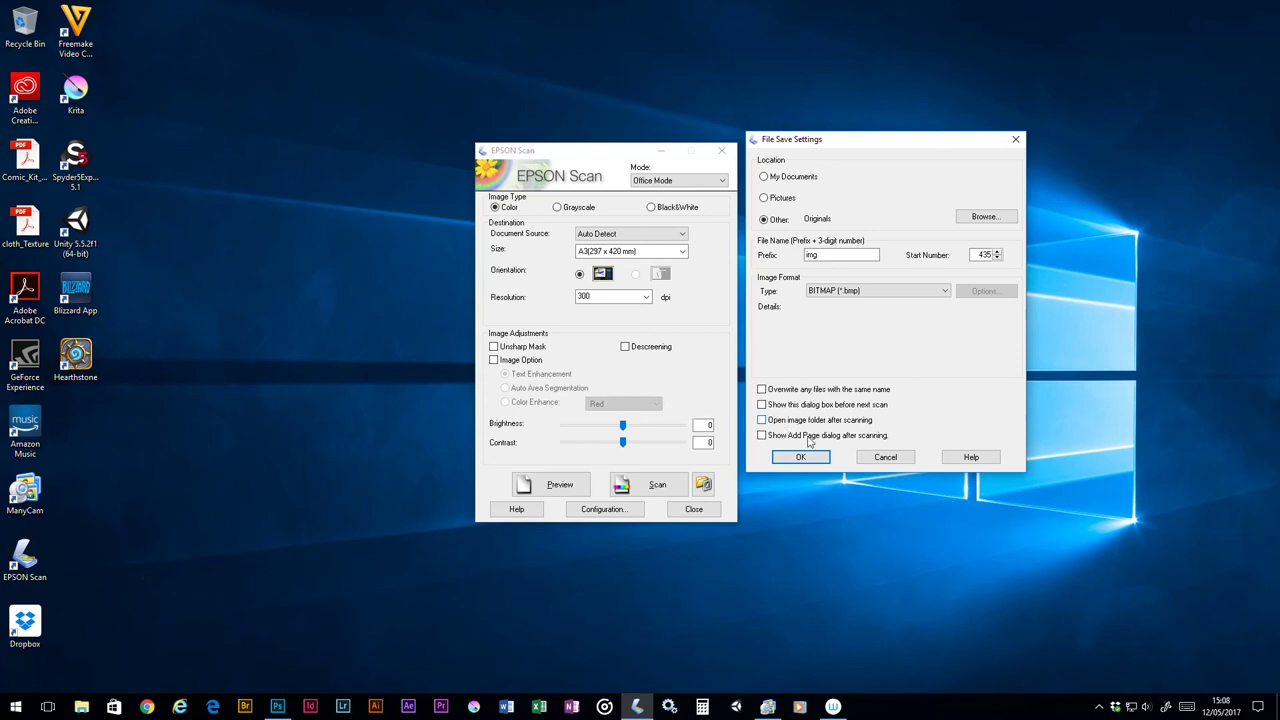
pyautogui.click(889, 456)
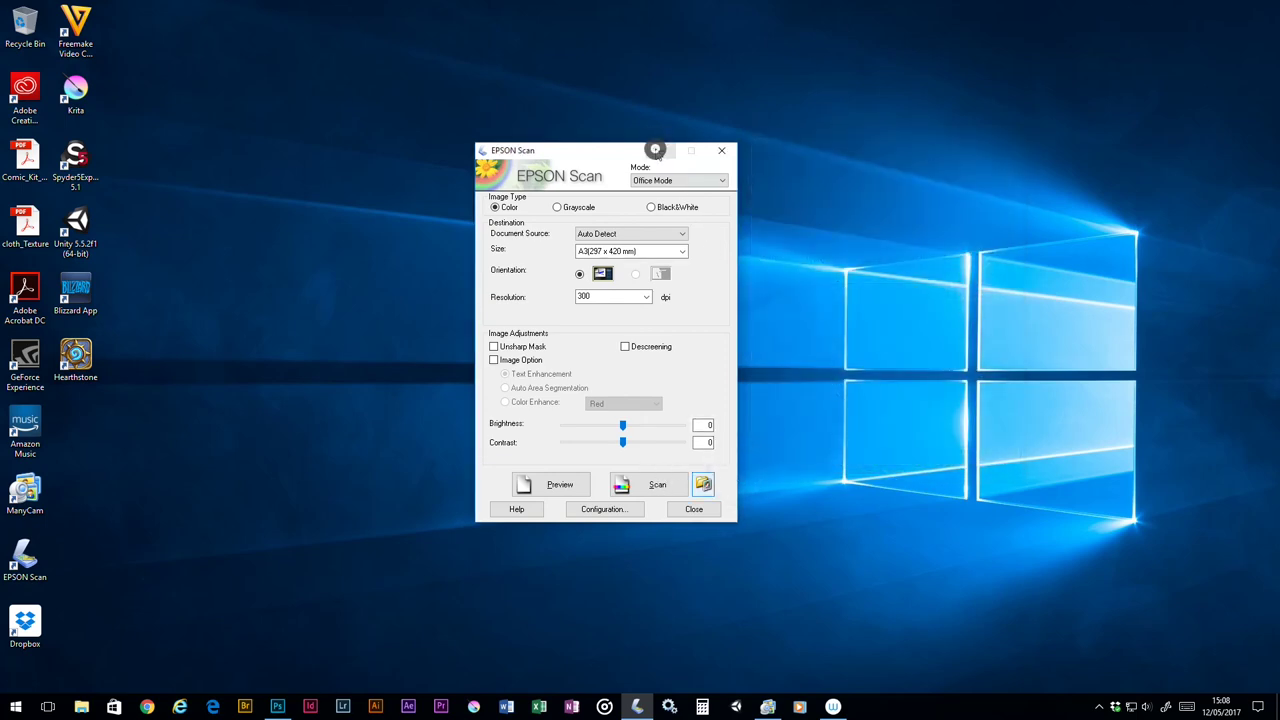
pyautogui.click(661, 150)
pyautogui.click(277, 706)
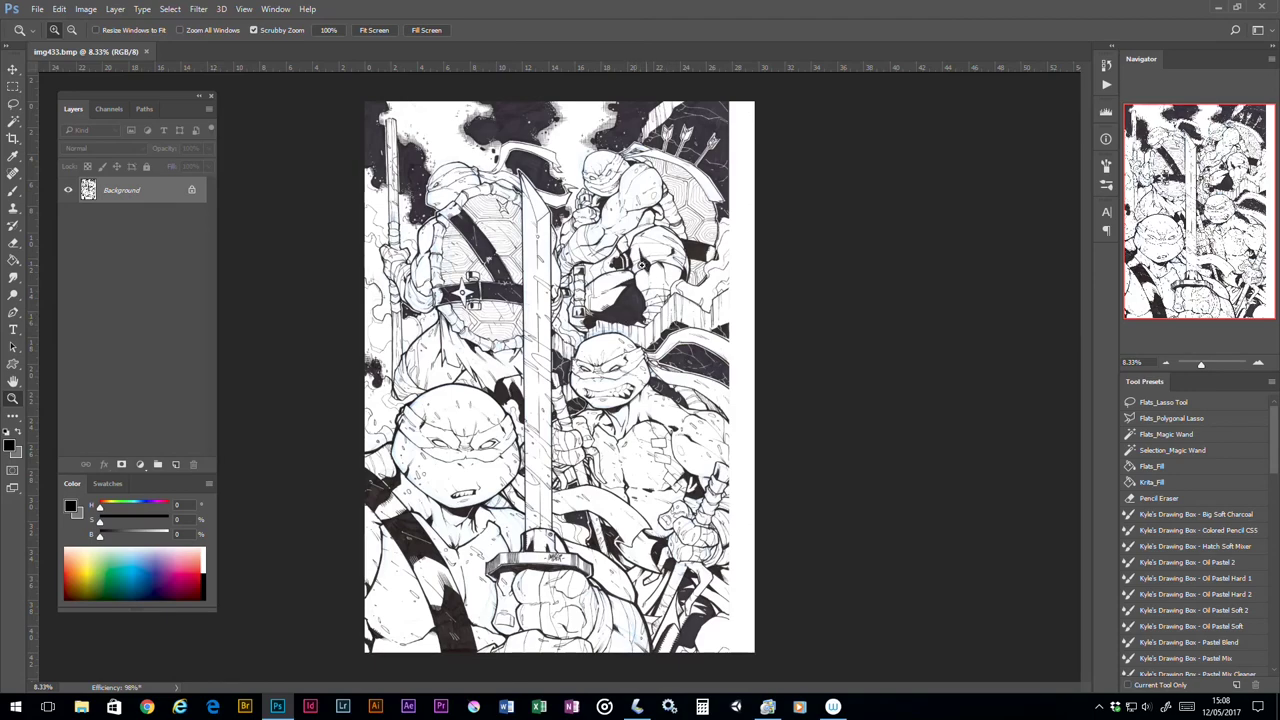
pyautogui.hotkey('ctrl', '+')
pyautogui.click(624, 262)
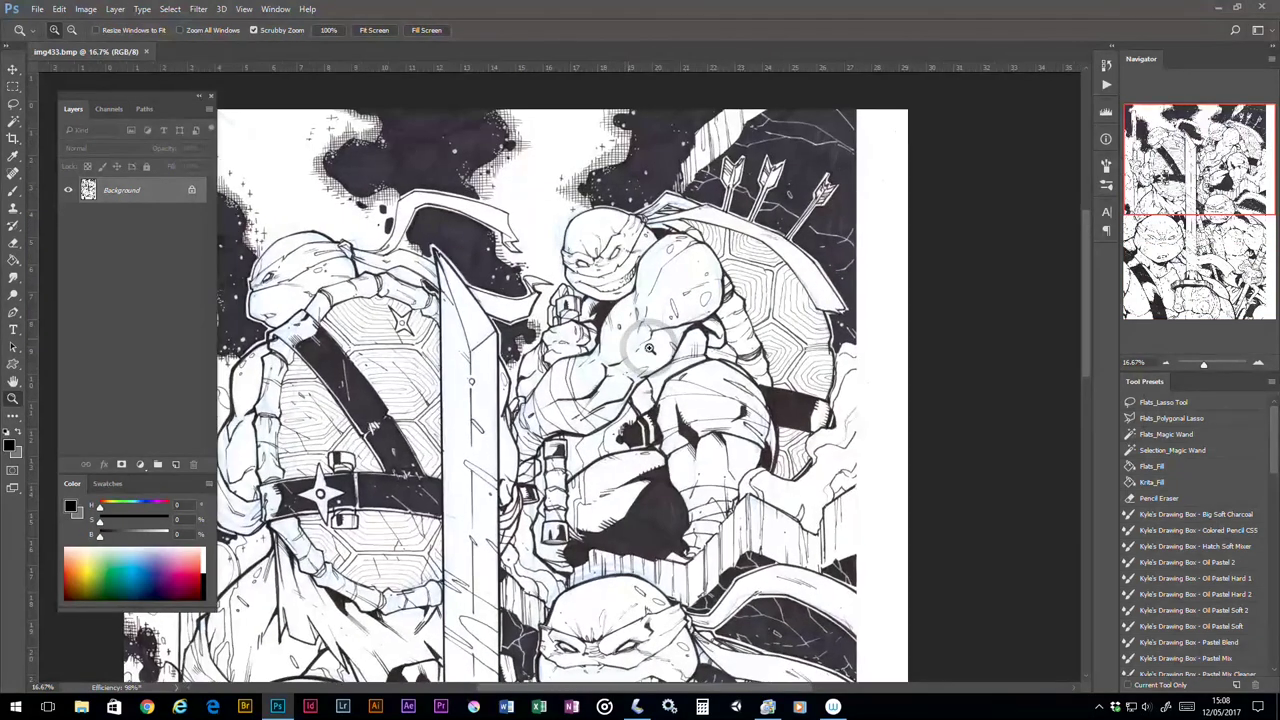
pyautogui.click(651, 349)
pyautogui.moveTo(664, 349); pyautogui.dragTo(690, 400)
pyautogui.click(645, 268)
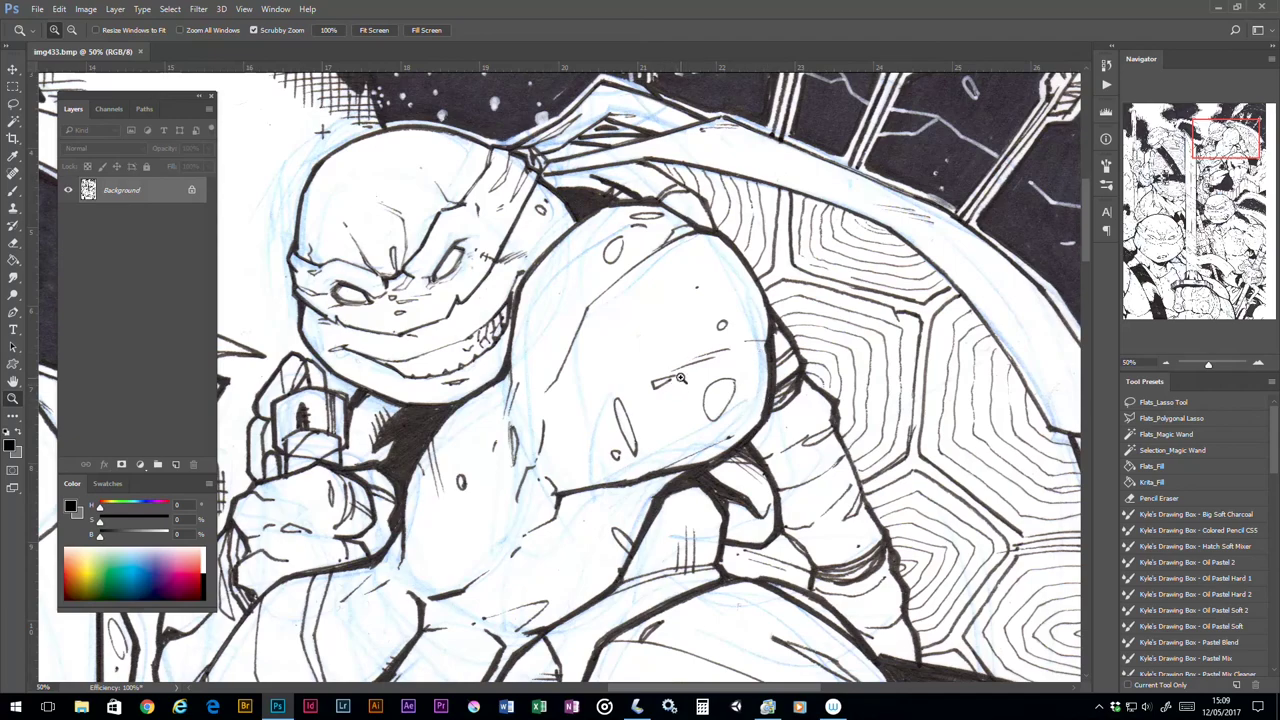
pyautogui.moveTo(621, 366); pyautogui.dragTo(733, 403)
pyautogui.keyDown('alt'); pyautogui.click(622, 378); pyautogui.keyUp('alt')
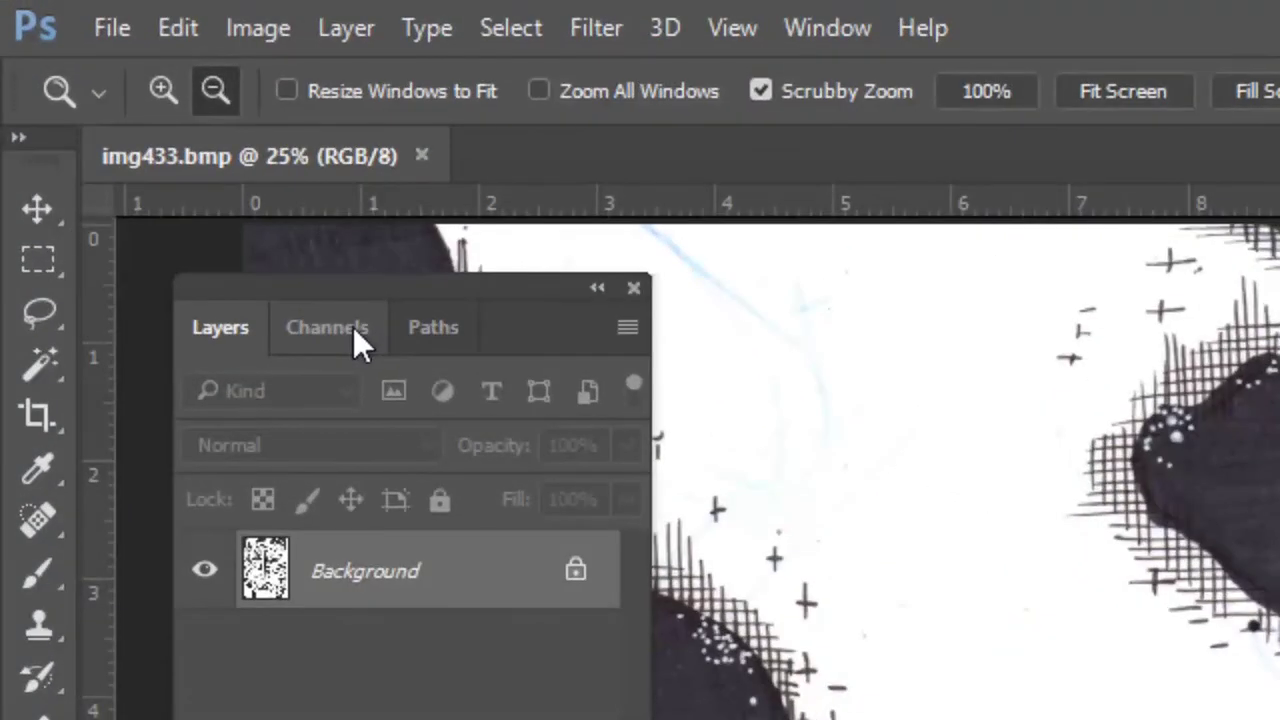
pyautogui.click(360, 340)
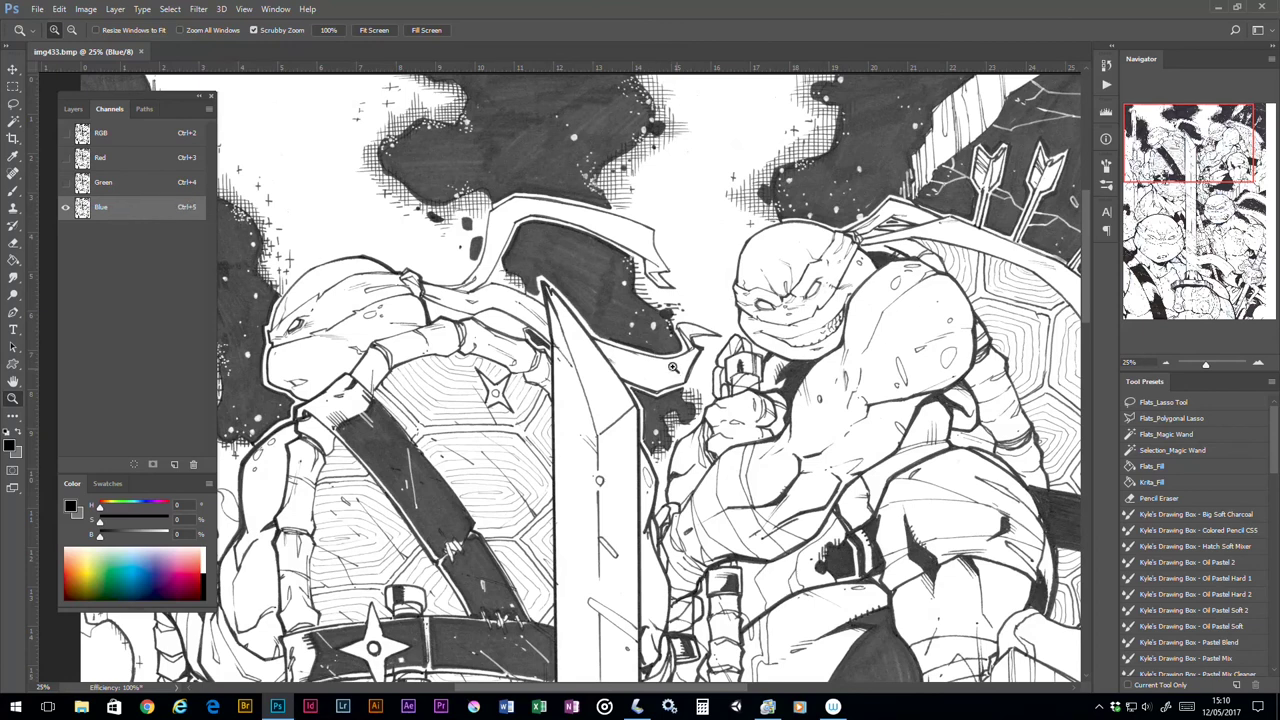
# - Switch the Zoom tool to zoom-out mode
pyautogui.click(71, 29)
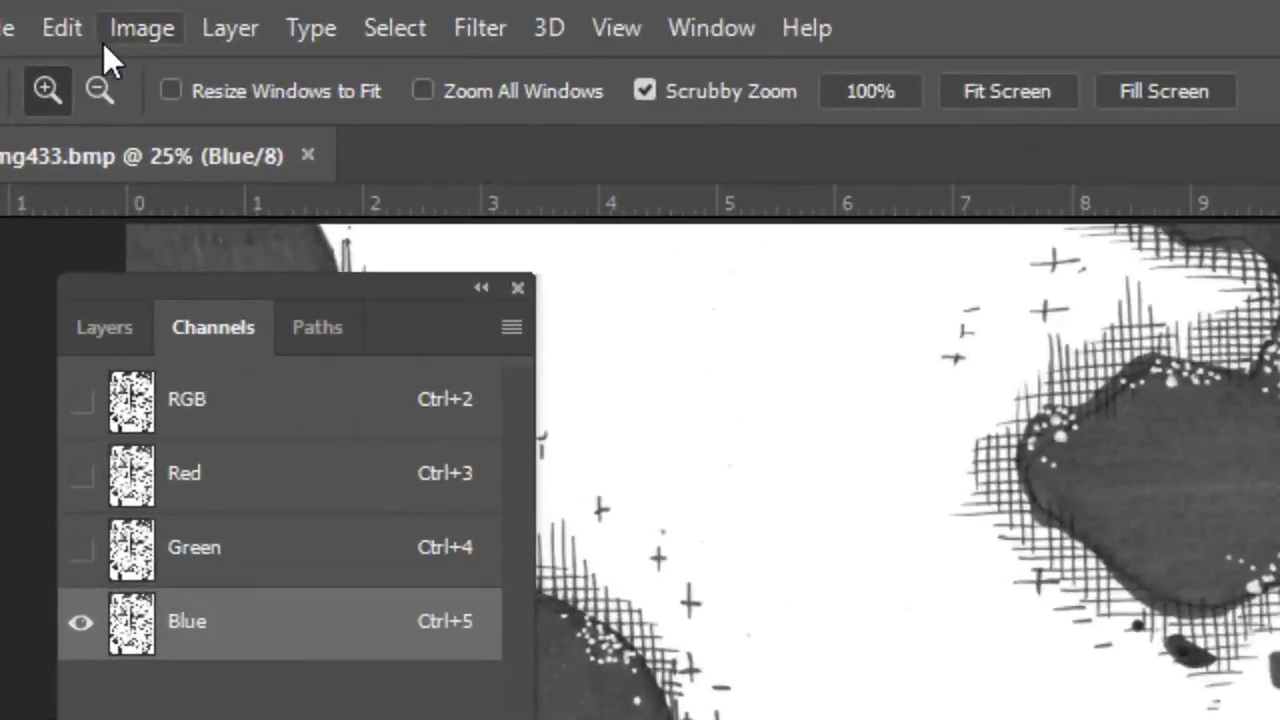
# - Open Image > Adjustments > Levels for the Blue channel and move the dialog off the artwork
pyautogui.click(142, 30)
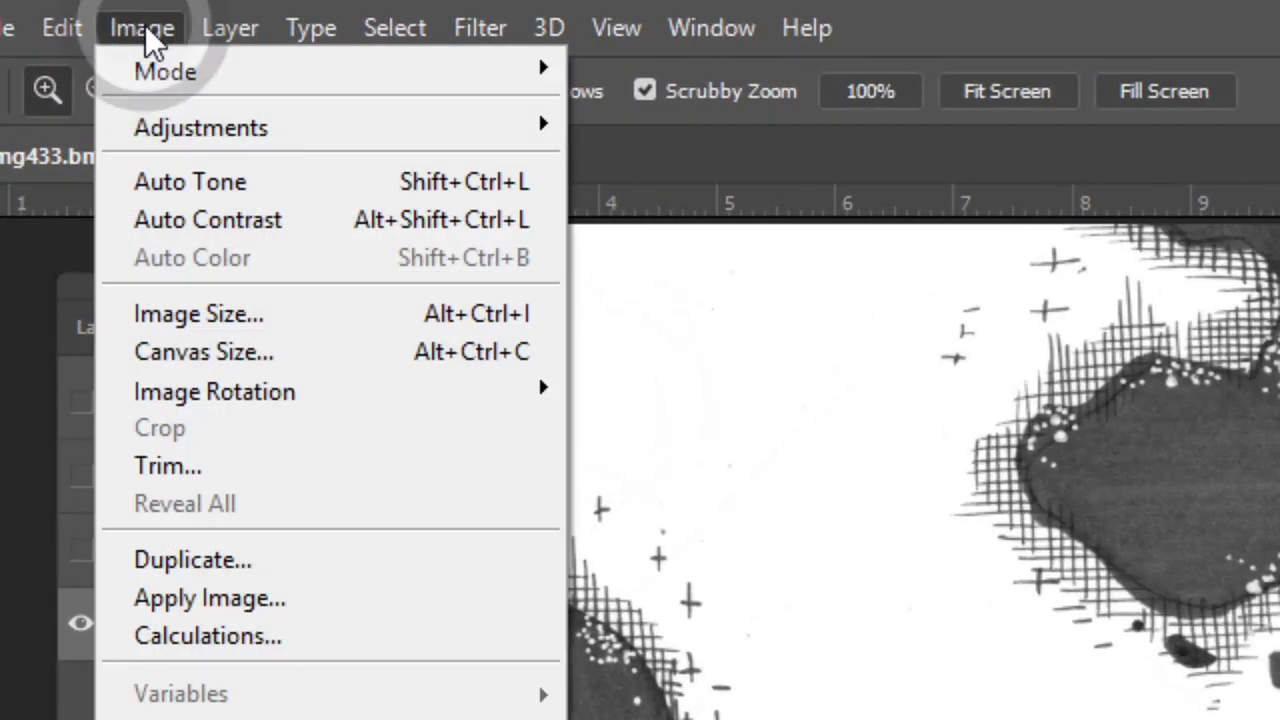
pyautogui.moveTo(307, 133)
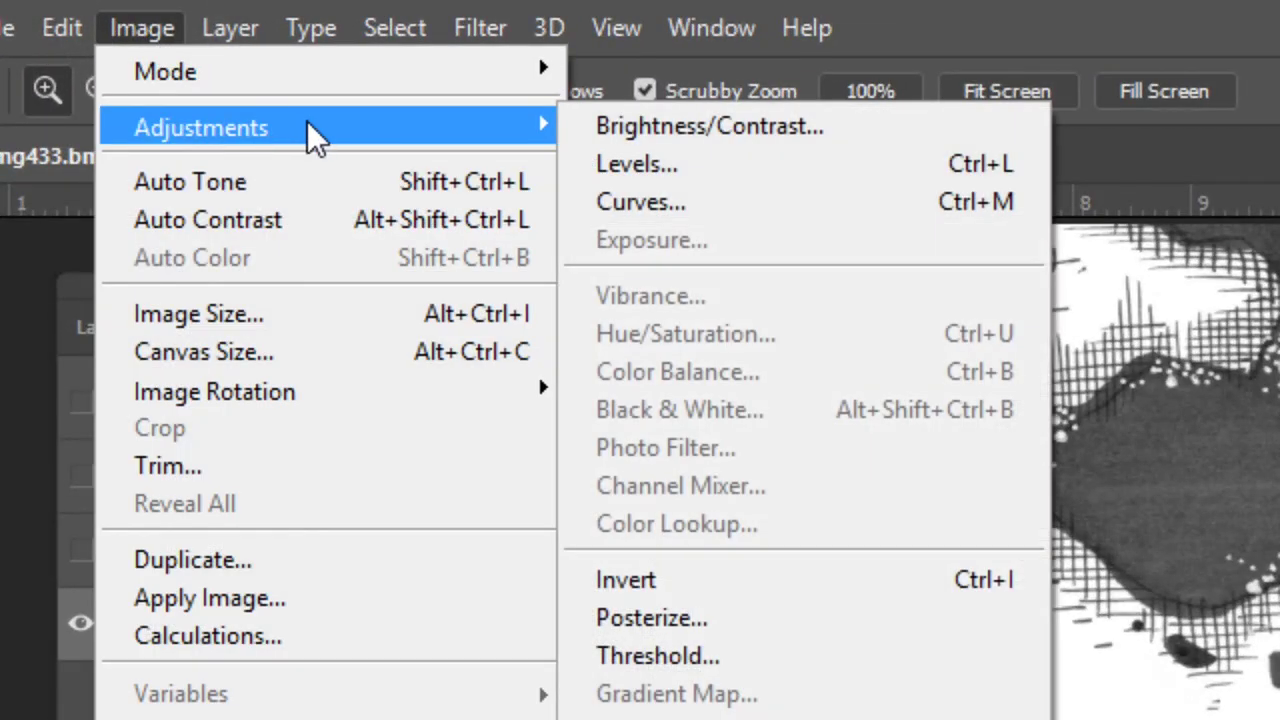
pyautogui.click(715, 180)
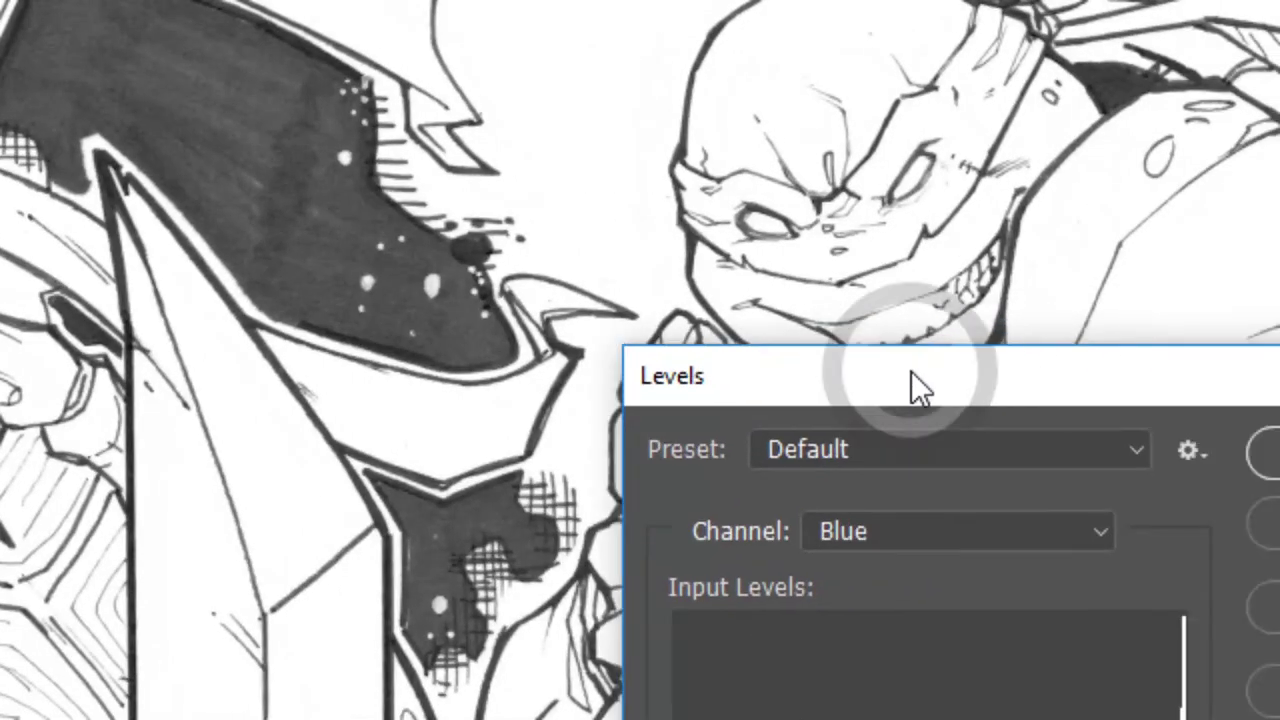
pyautogui.moveTo(911, 371); pyautogui.dragTo(327, 549)
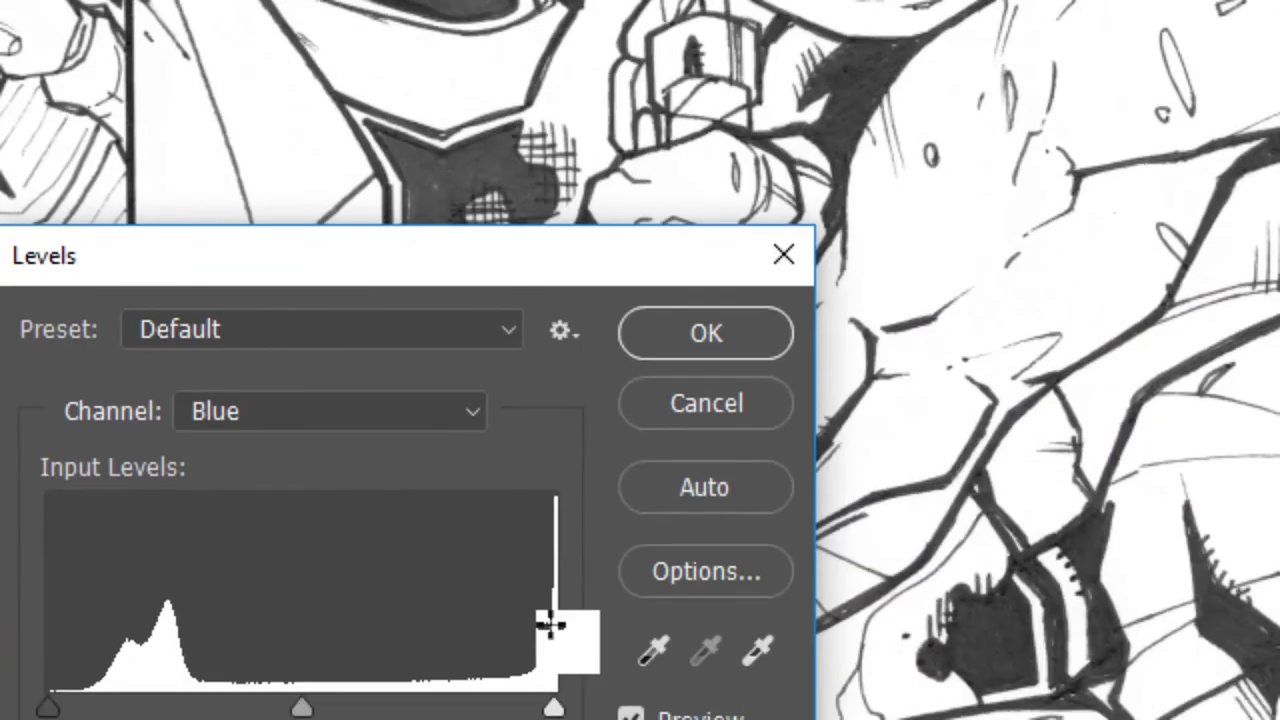
# - Lower the Levels white input point to 251
pyautogui.press('alt')
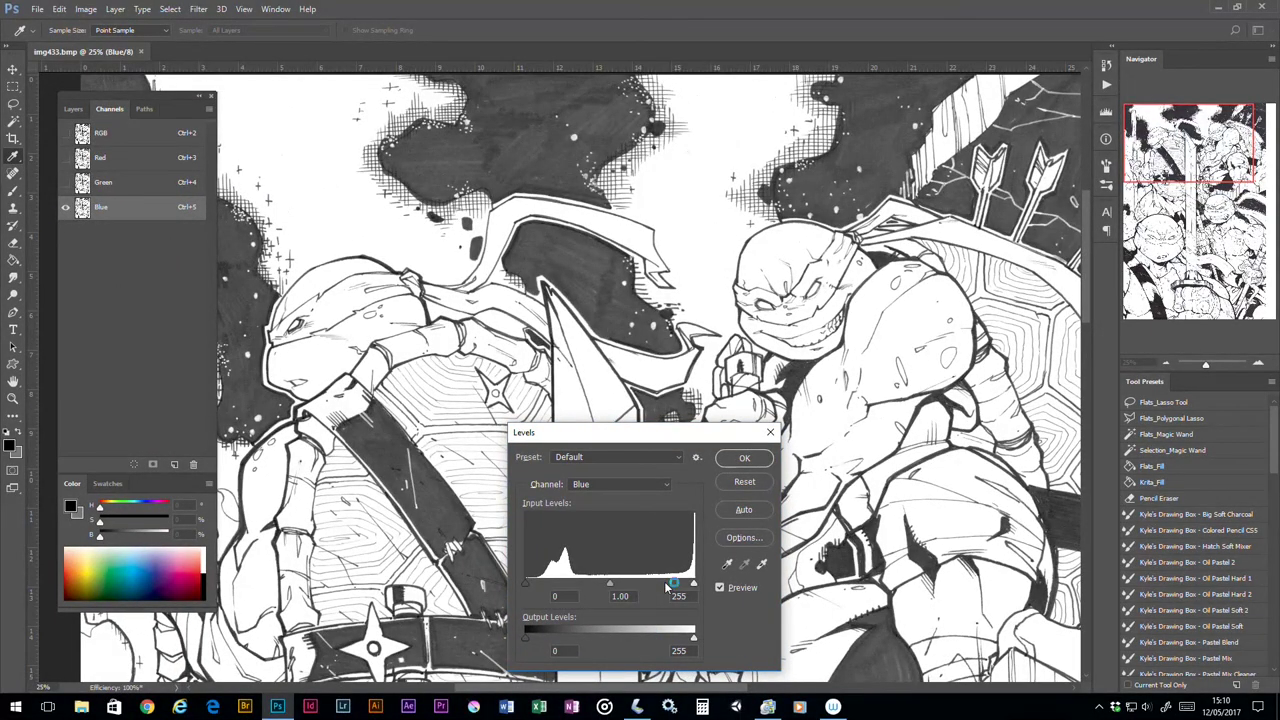
pyautogui.press('alt')
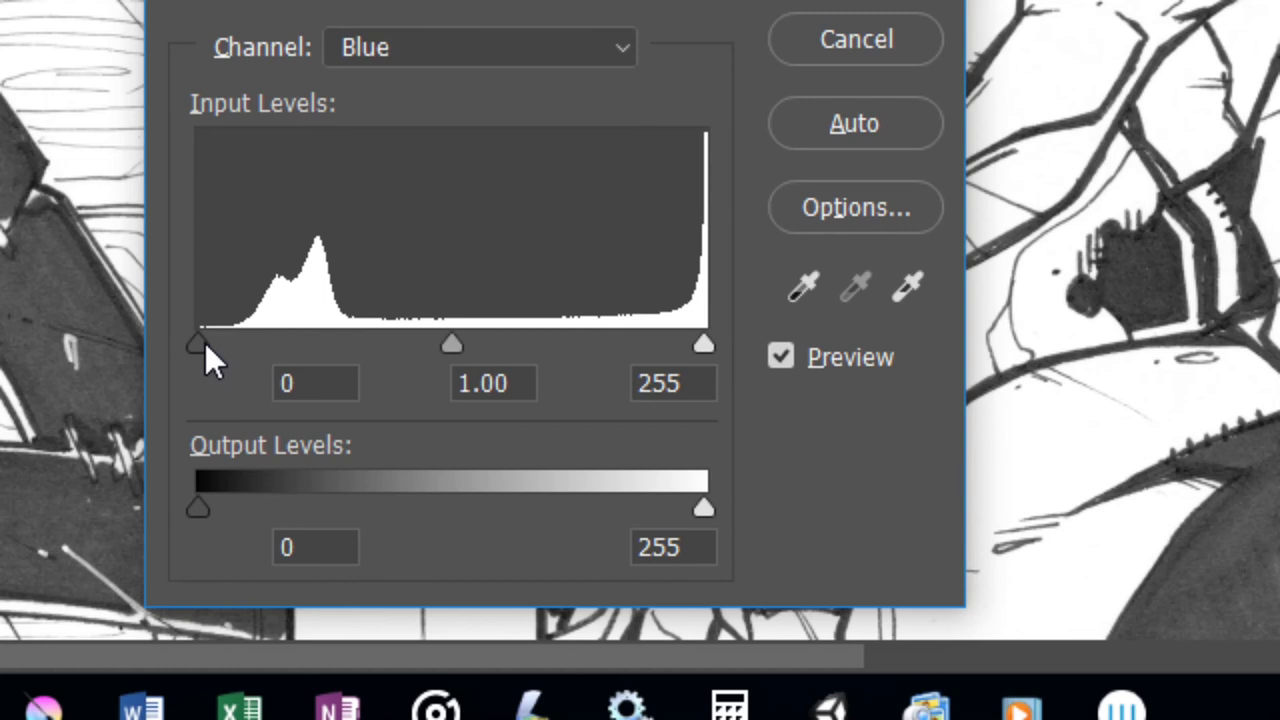
pyautogui.click(707, 343)
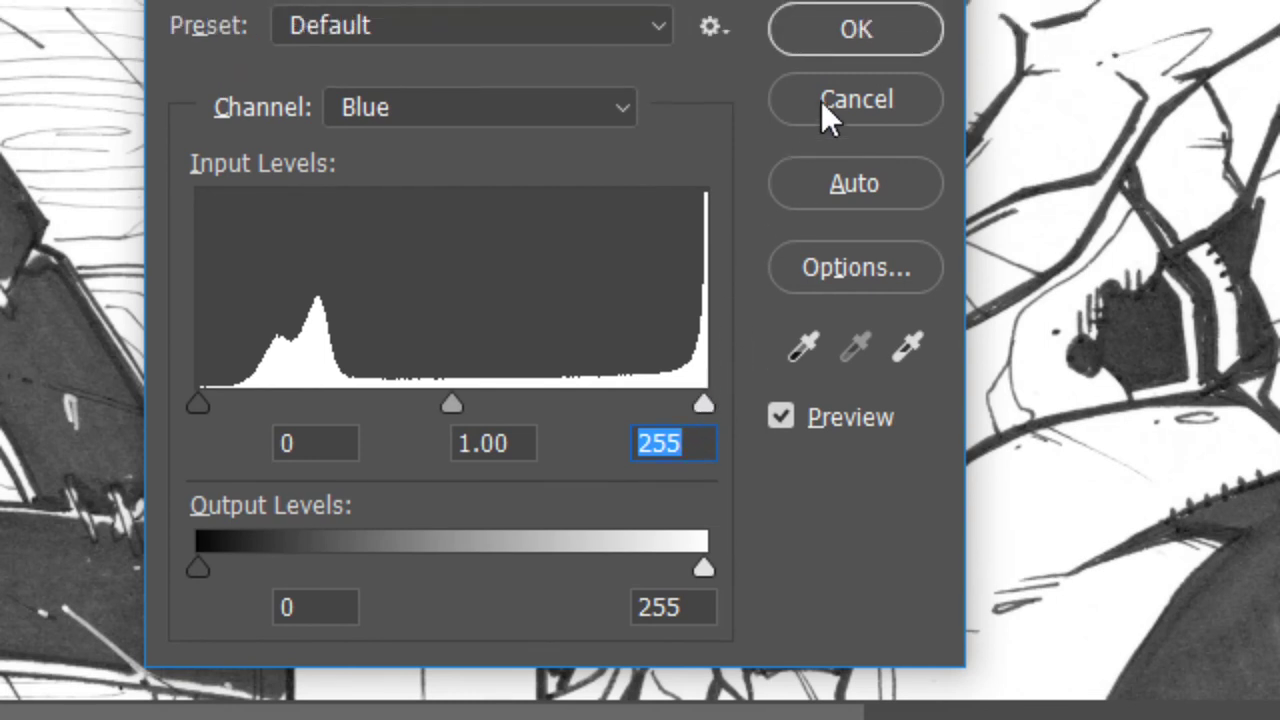
pyautogui.press('alt')
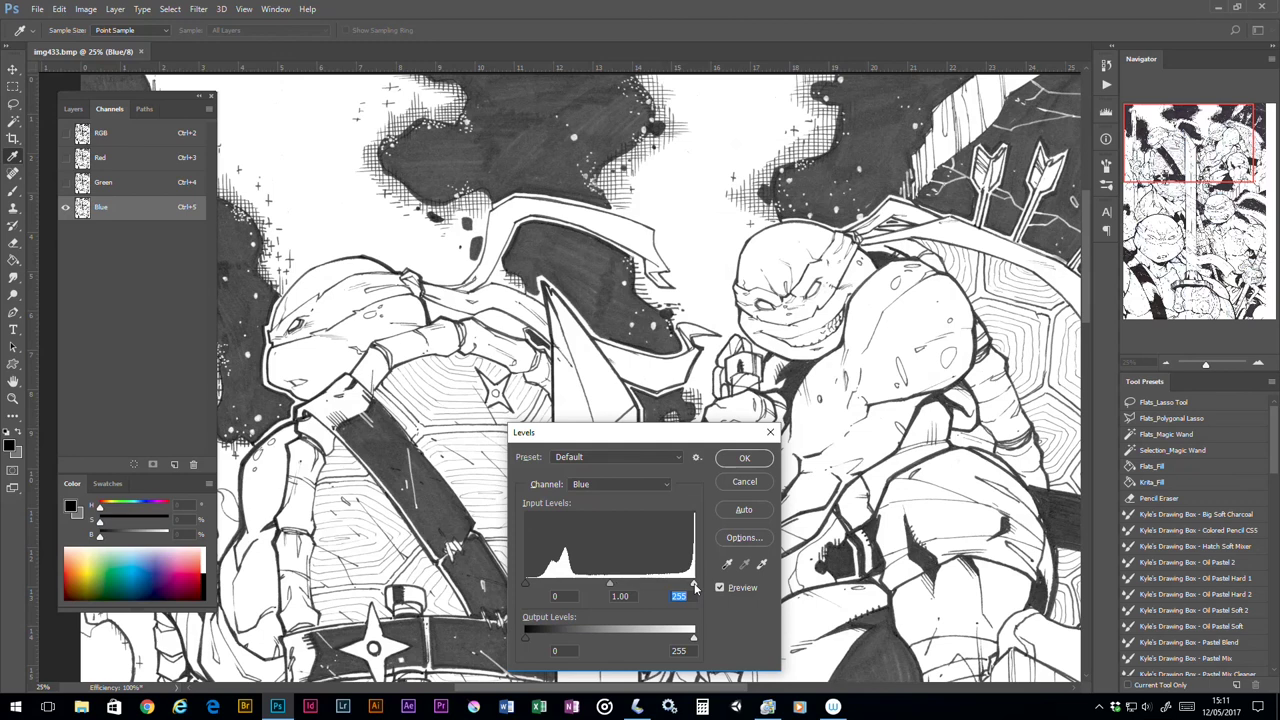
pyautogui.moveTo(695, 588); pyautogui.dragTo(685, 587)
# - Raise the black input to about 49 with white at 243, and apply the Levels
pyautogui.click(922, 313)
pyautogui.moveTo(528, 588); pyautogui.dragTo(556, 596)
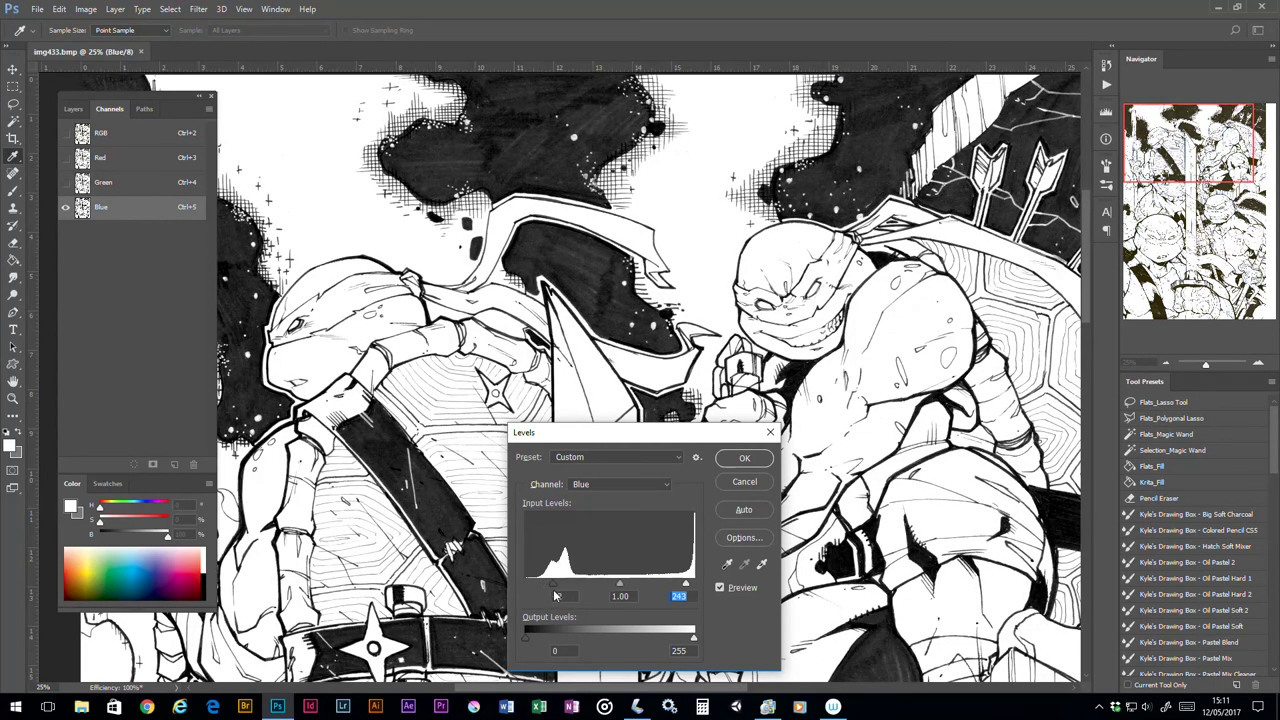
pyautogui.click(556, 596)
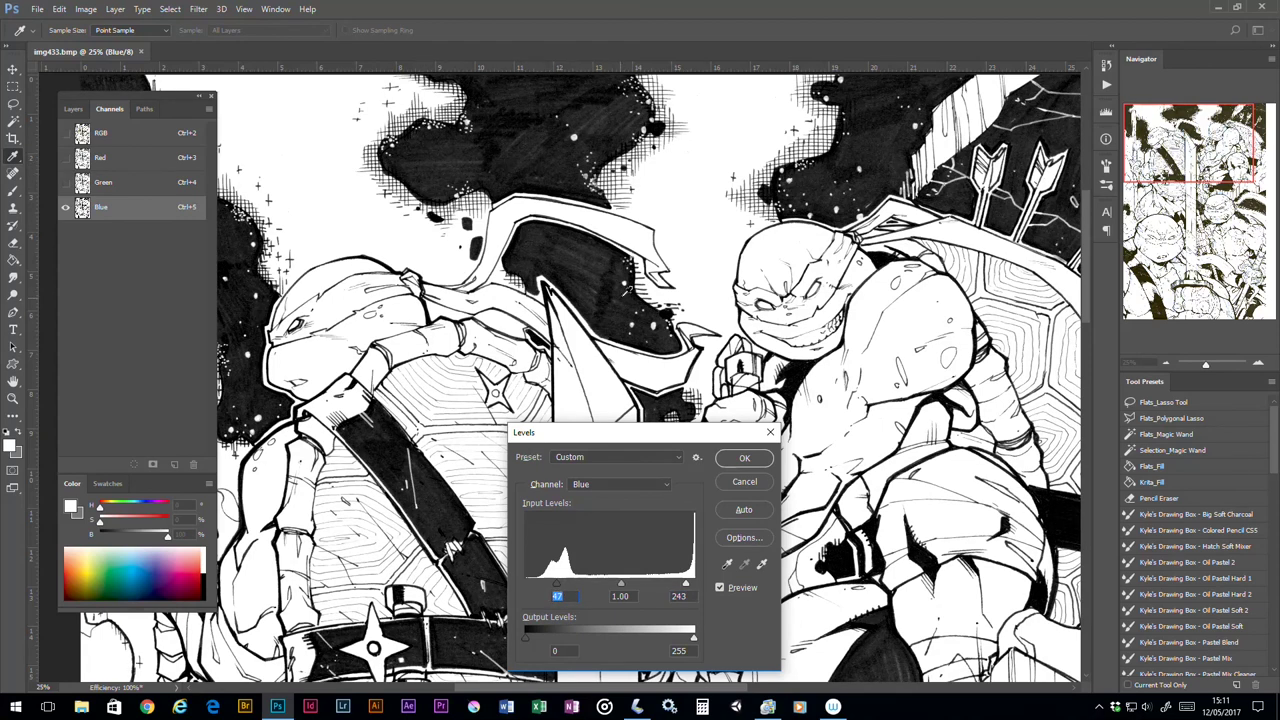
pyautogui.moveTo(558, 581); pyautogui.dragTo(576, 586)
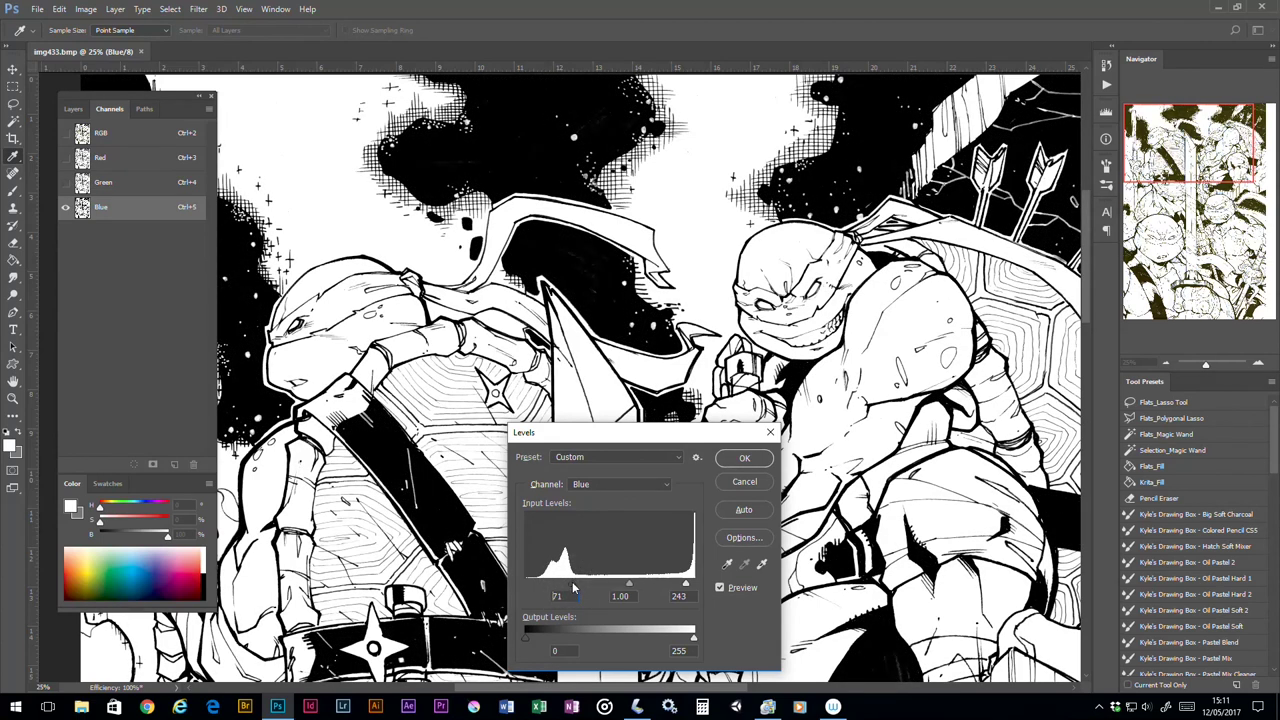
pyautogui.click(573, 586)
pyautogui.moveTo(575, 592); pyautogui.dragTo(559, 591)
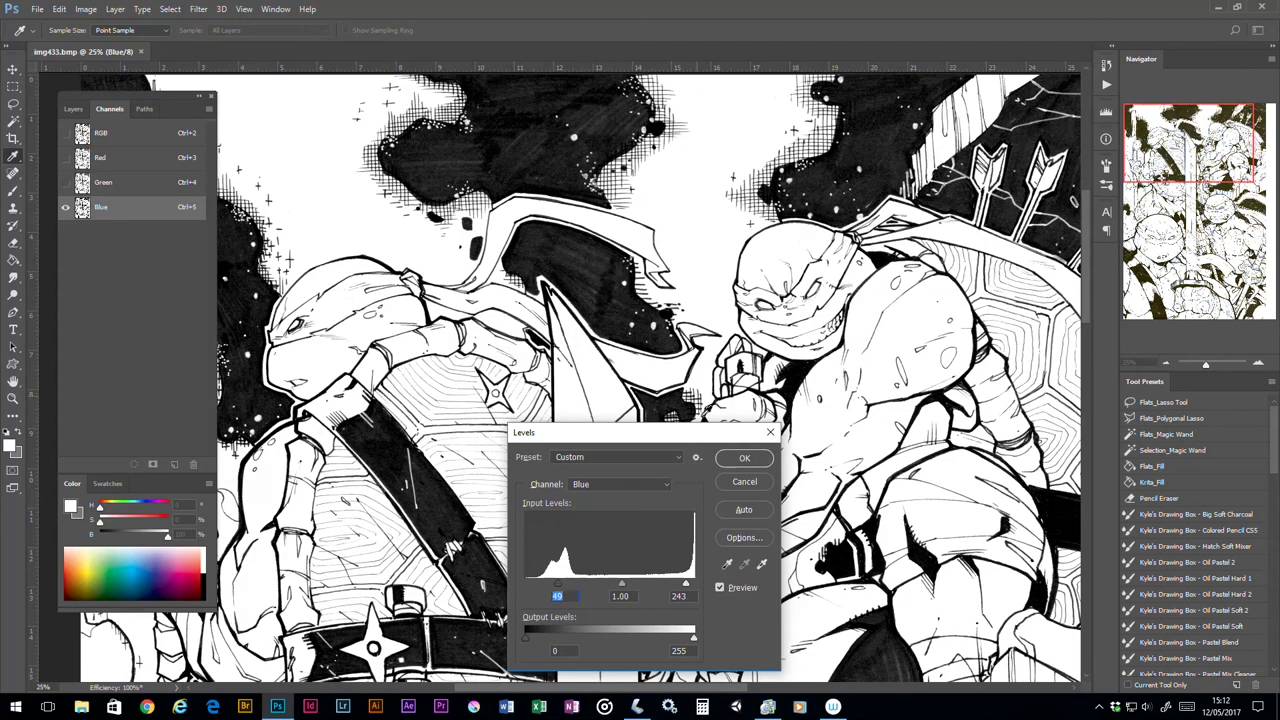
pyautogui.click(744, 459)
pyautogui.press('z')
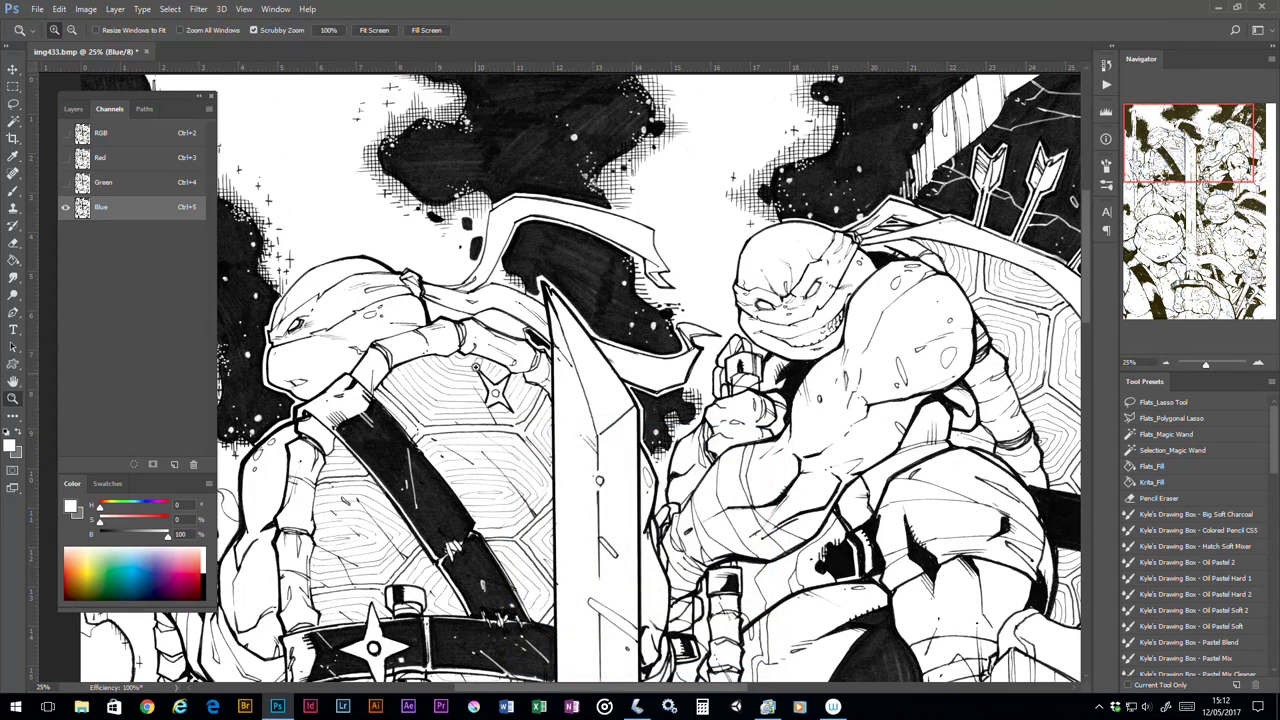
# - Duplicate the Blue channel as 'Blue copy'
pyautogui.click(137, 219)
pyautogui.rightClick(128, 218)
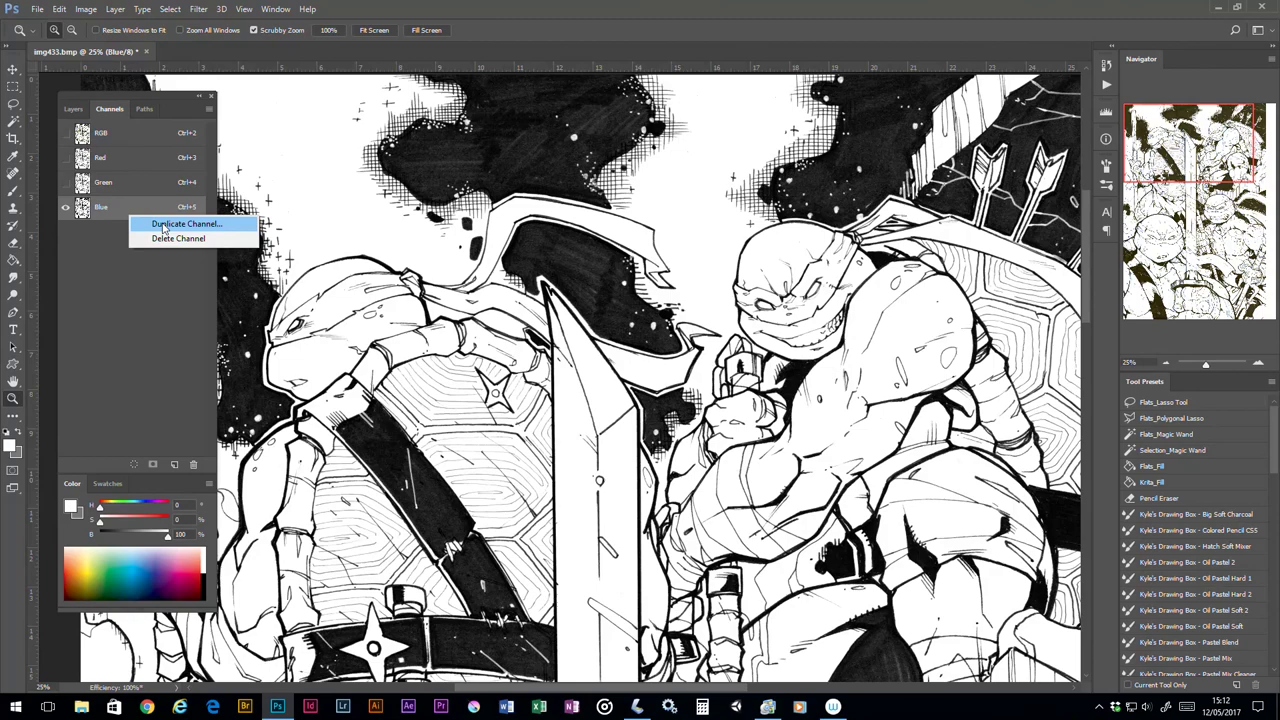
pyautogui.click(119, 208)
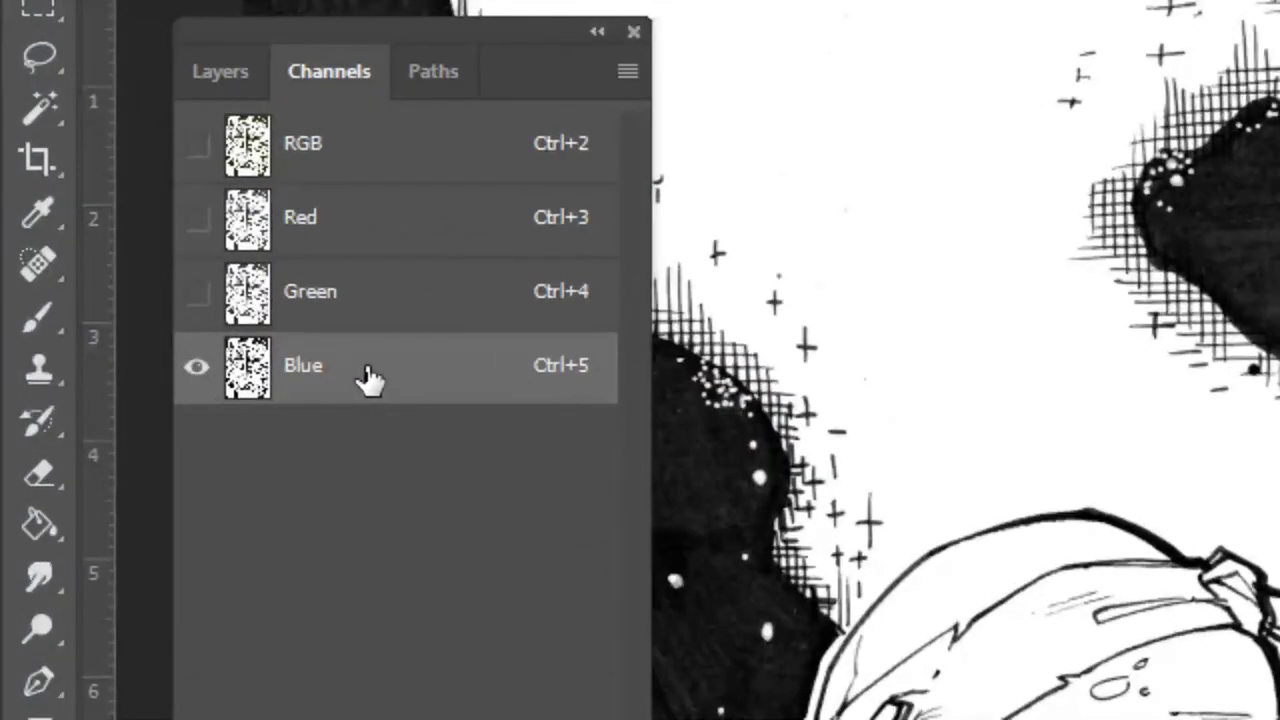
pyautogui.rightClick(124, 210)
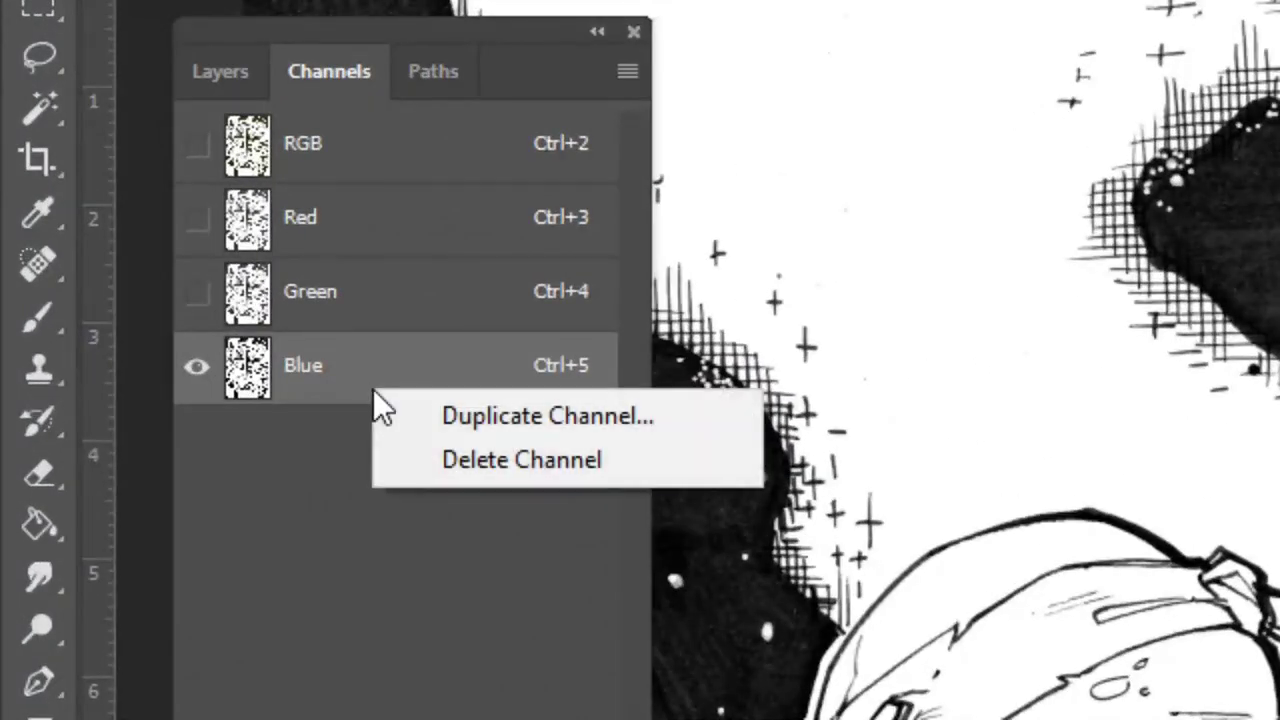
pyautogui.click(489, 410)
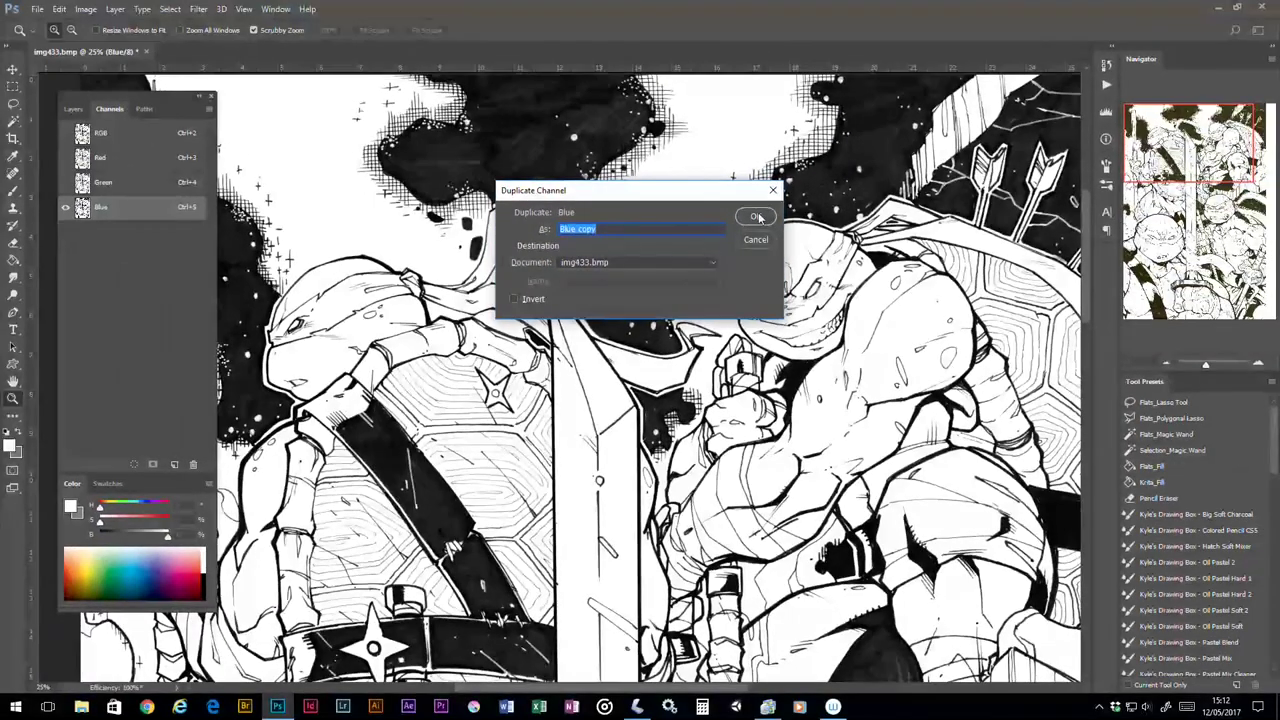
pyautogui.click(1178, 110)
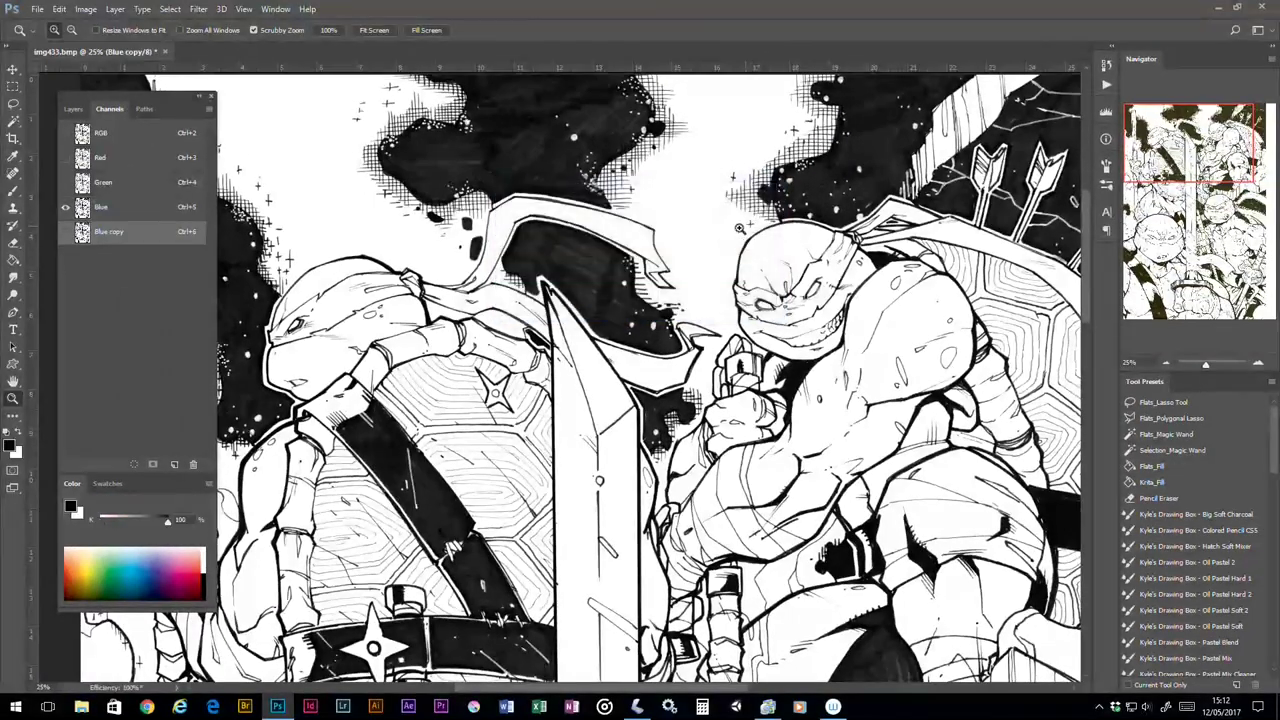
# - Show the Blue copy channel alone, hiding the Blue channel
pyautogui.rightClick(123, 238)
pyautogui.click(100, 240)
pyautogui.click(66, 232)
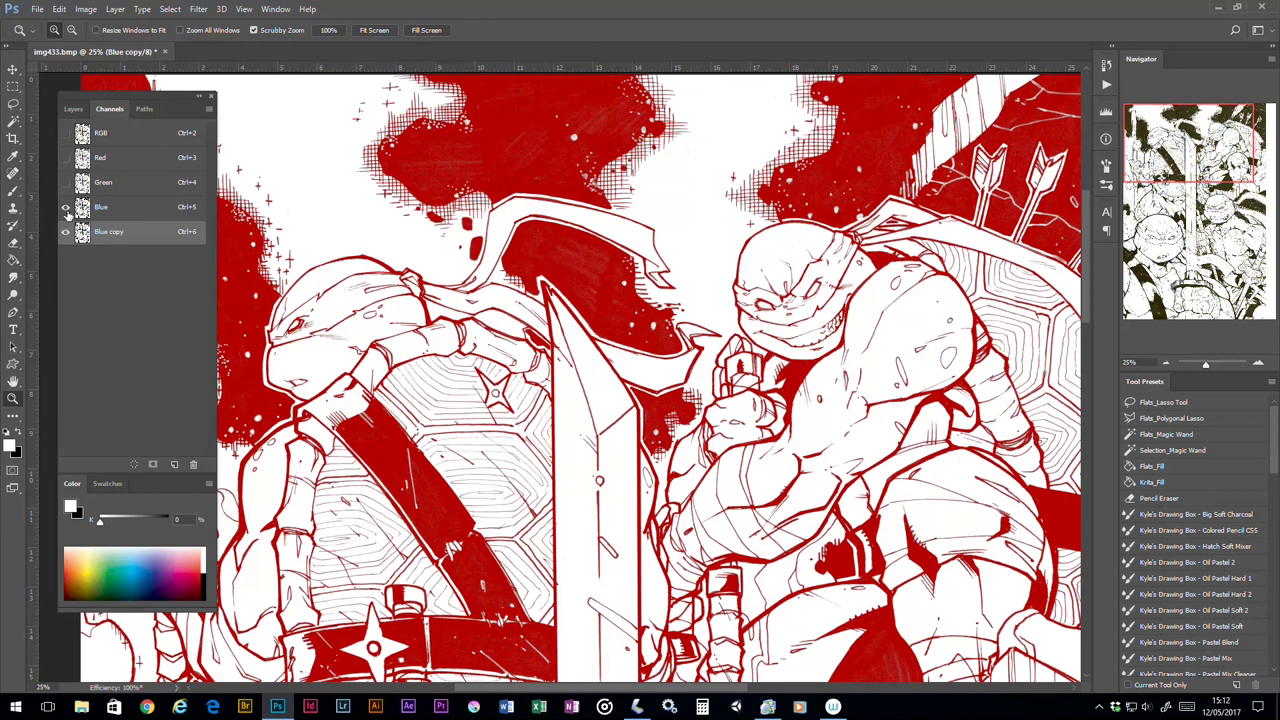
pyautogui.click(66, 208)
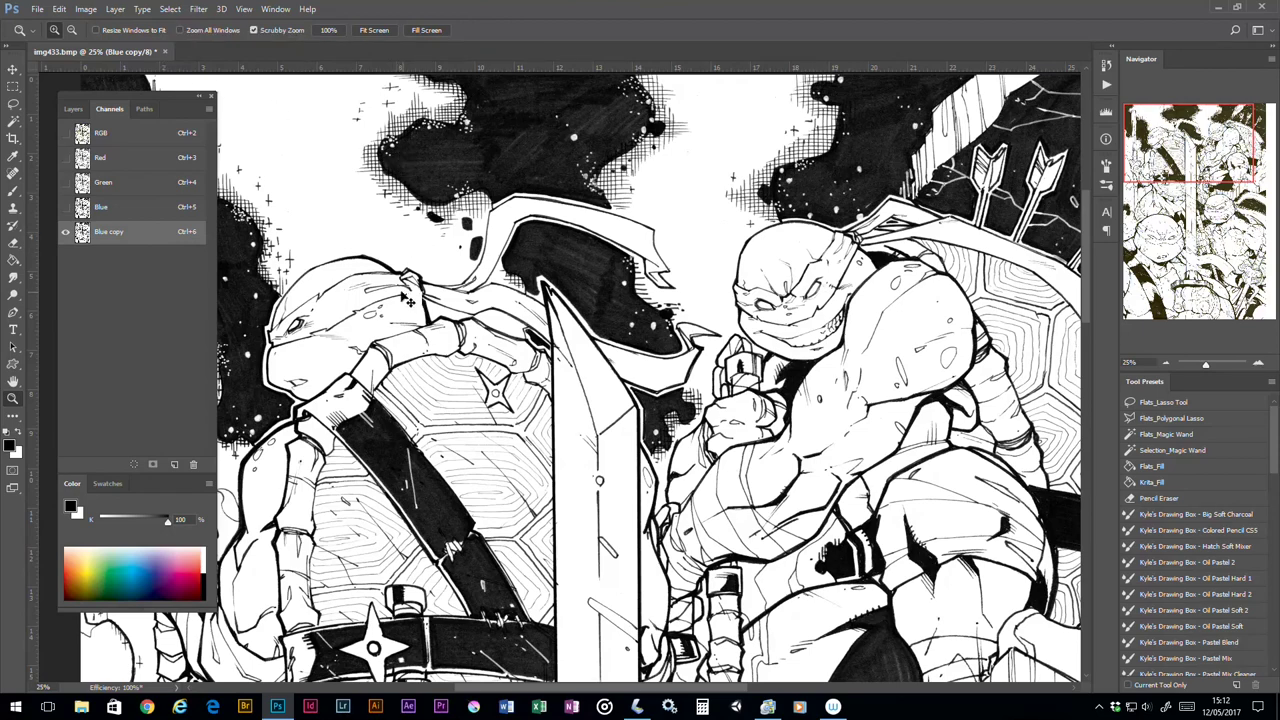
# - Invert Blue copy to white lines on black with Ctrl+I, then return to the RGB composite
pyautogui.hotkey('ctrl', 'i')
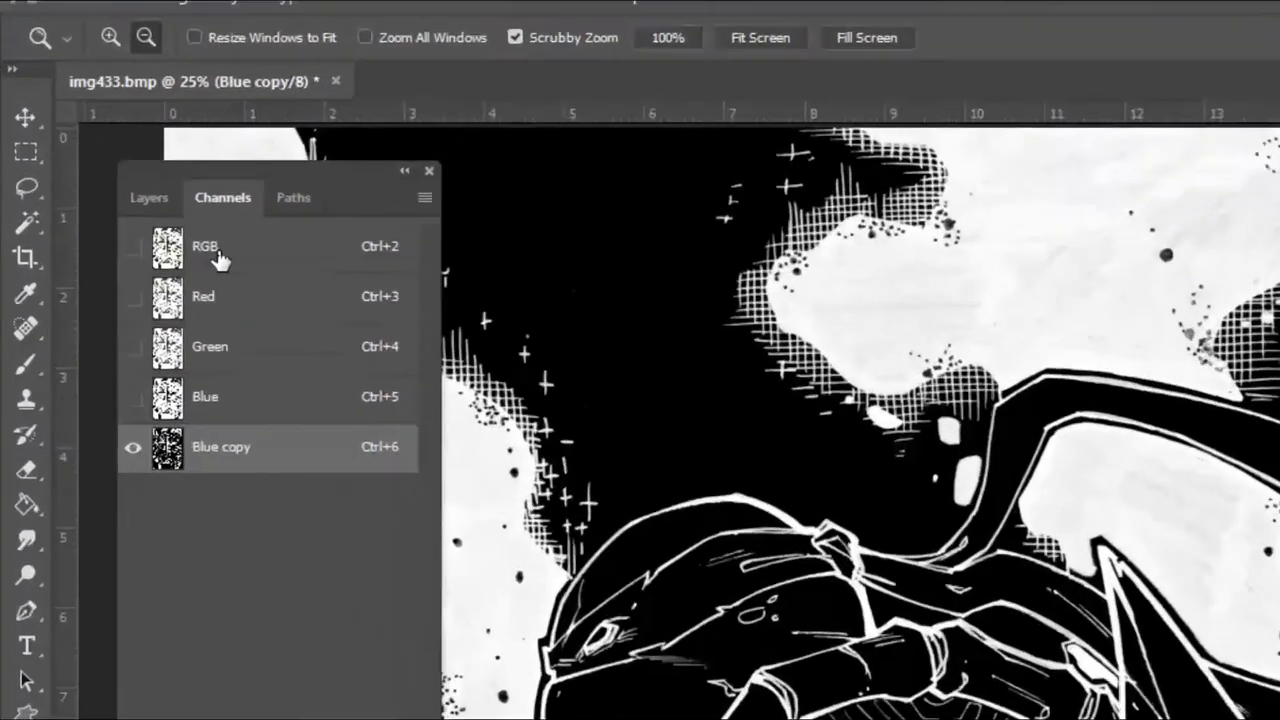
pyautogui.click(107, 138)
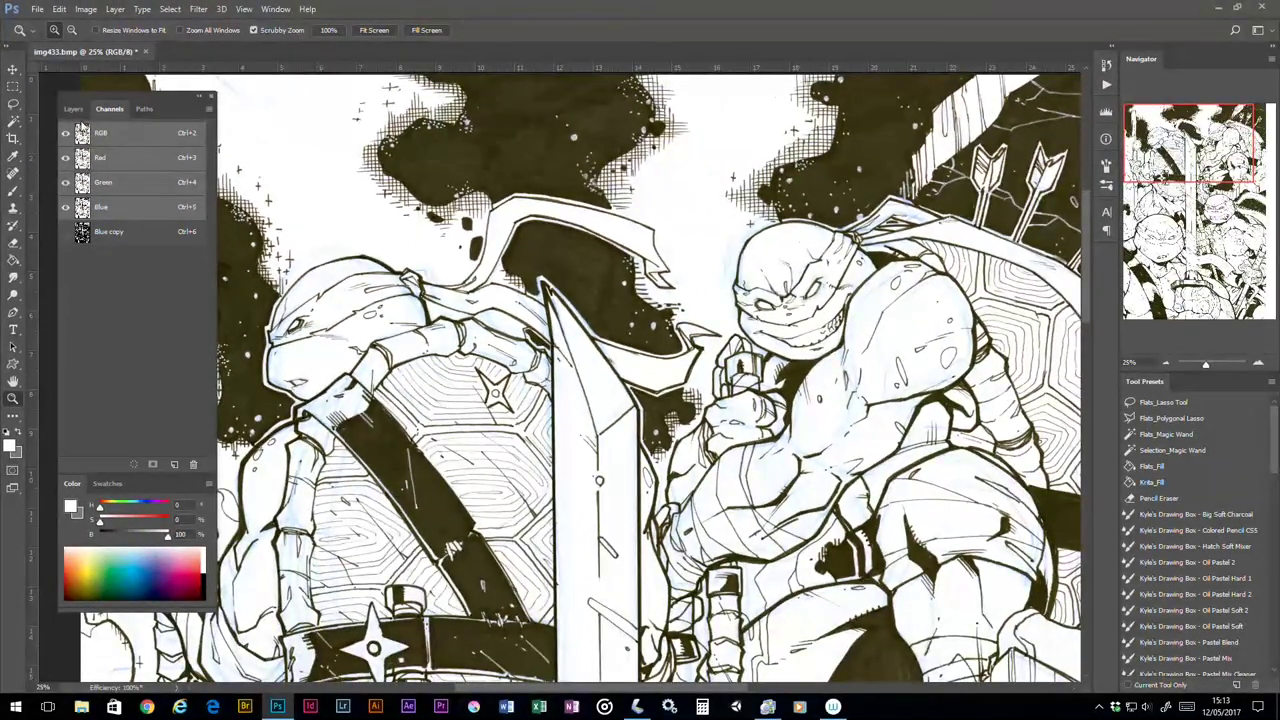
# - Add a new Layer 1 and fill it with solid white using the Paint Bucket
pyautogui.click(81, 113)
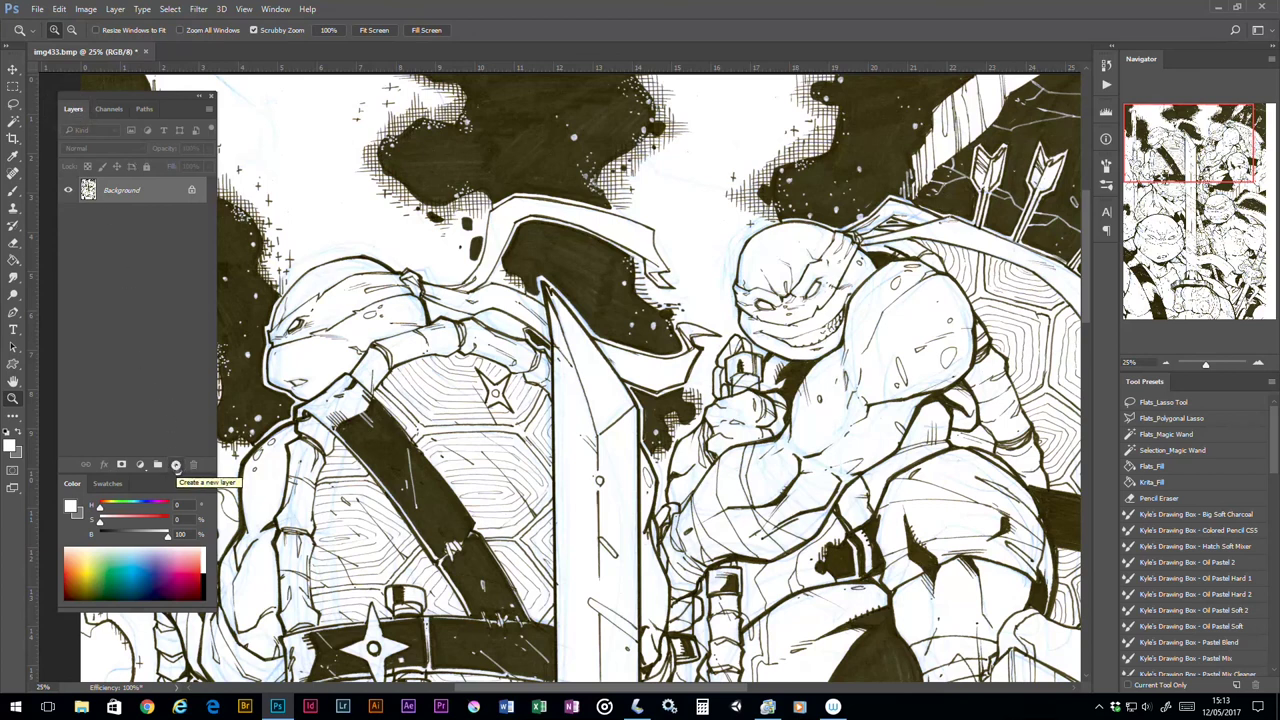
pyautogui.click(176, 466)
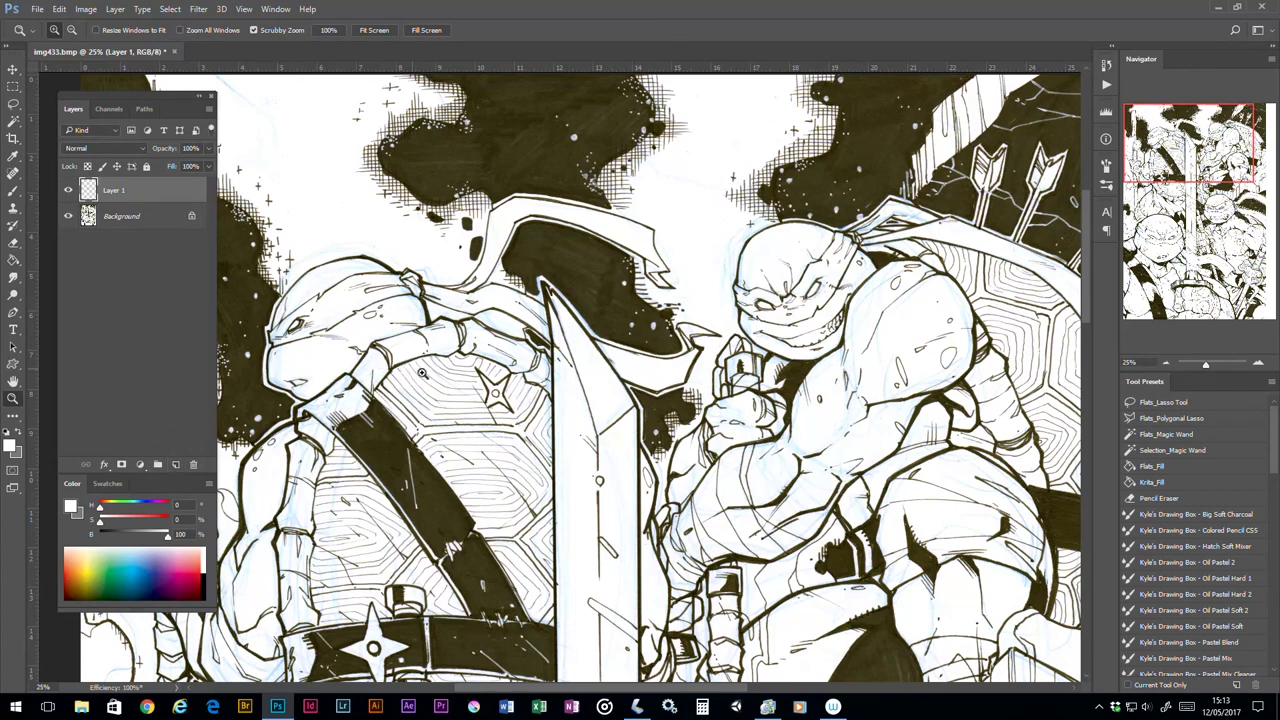
pyautogui.press('g')
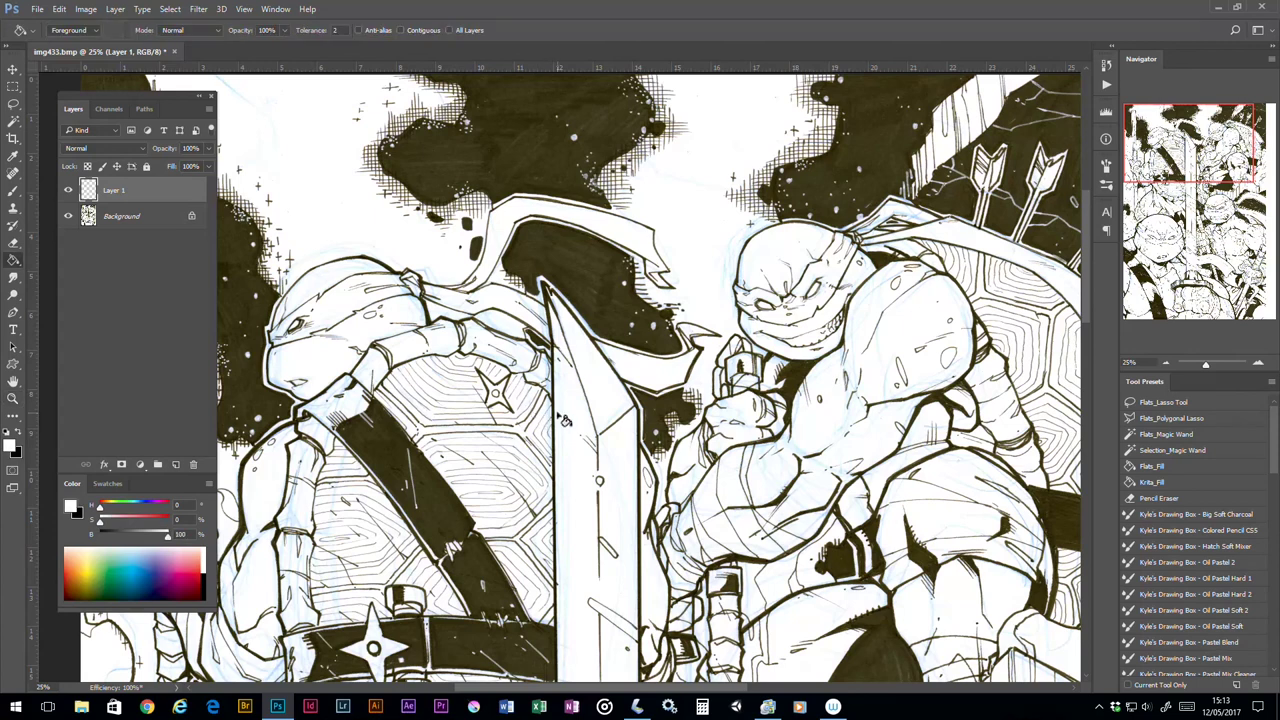
pyautogui.click(560, 419)
# - Zoom out to see the whole page and add an empty Layer 2 above Layer 1
pyautogui.press('z')
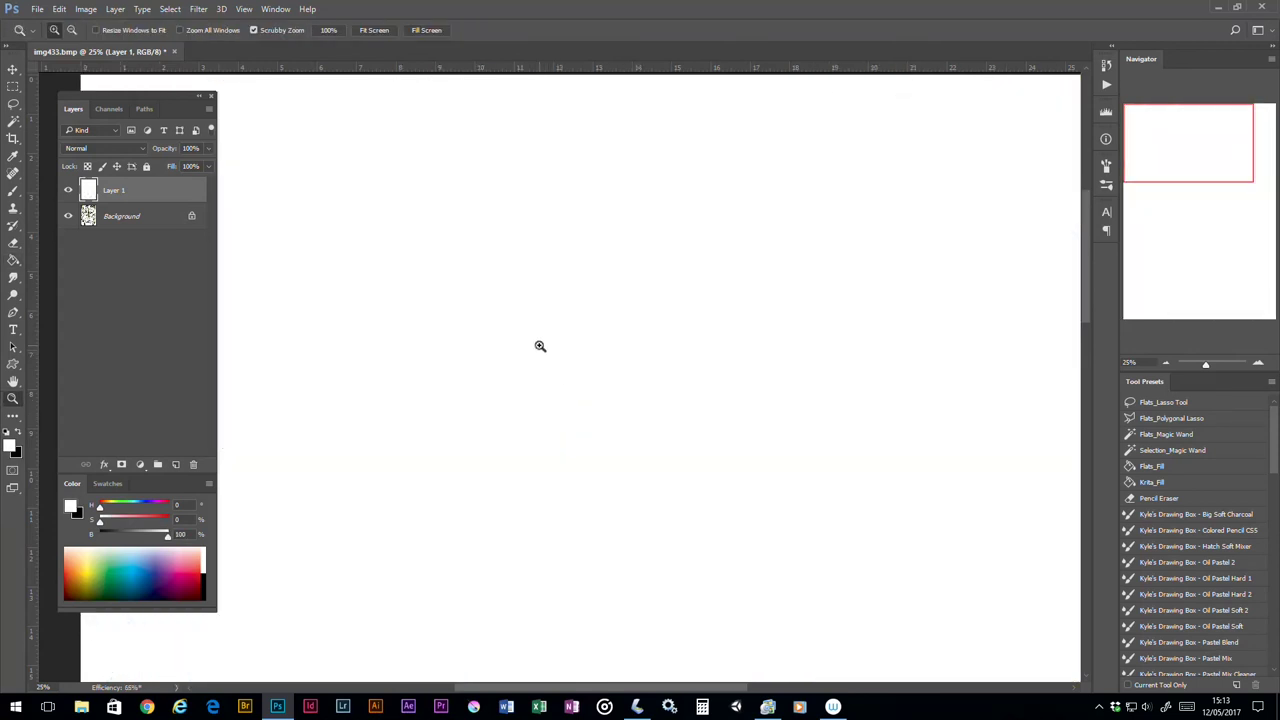
pyautogui.keyDown('alt'); pyautogui.click(540, 346); pyautogui.keyUp('alt')
pyautogui.keyDown('alt'); pyautogui.click(565, 325); pyautogui.keyUp('alt')
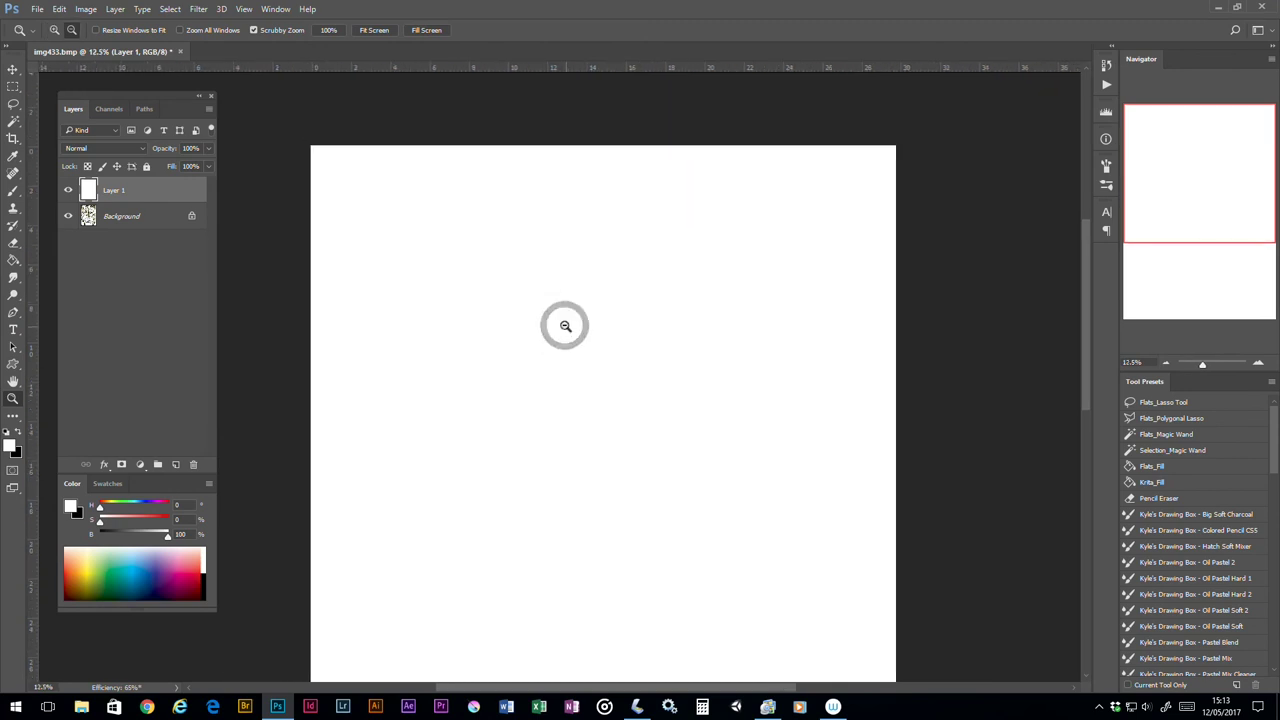
pyautogui.keyDown('alt'); pyautogui.click(566, 326); pyautogui.keyUp('alt')
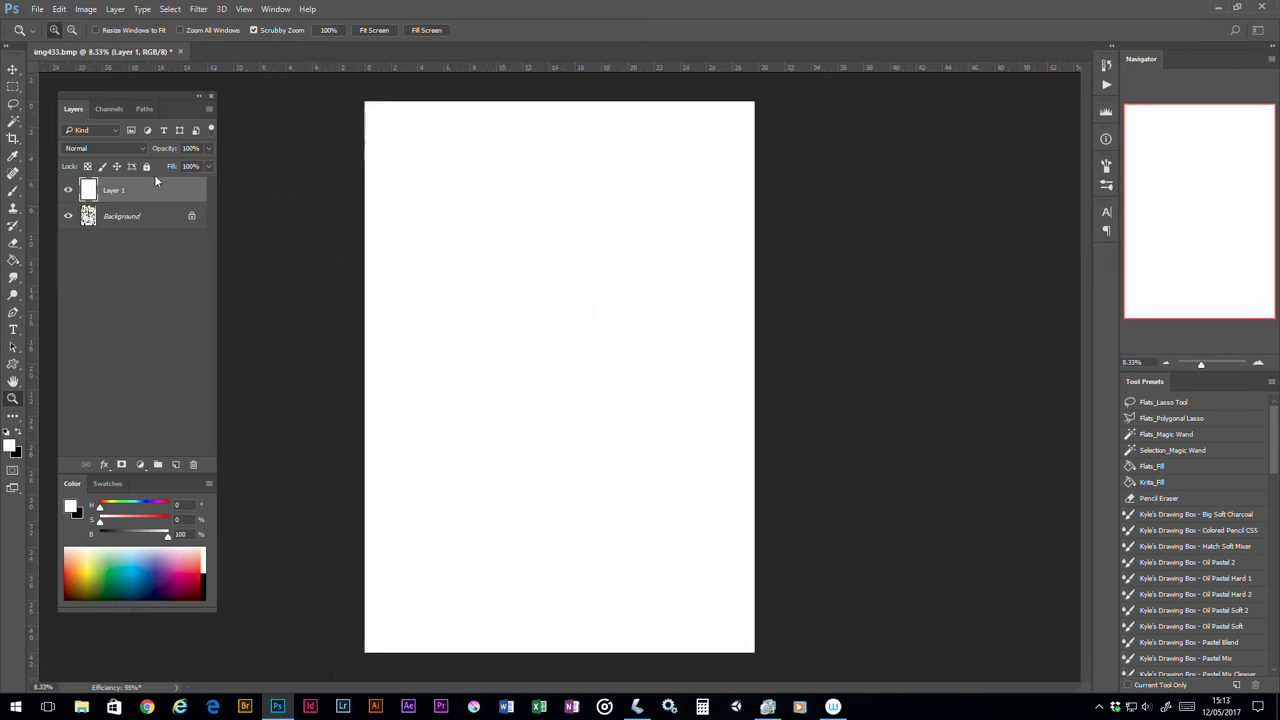
pyautogui.click(176, 465)
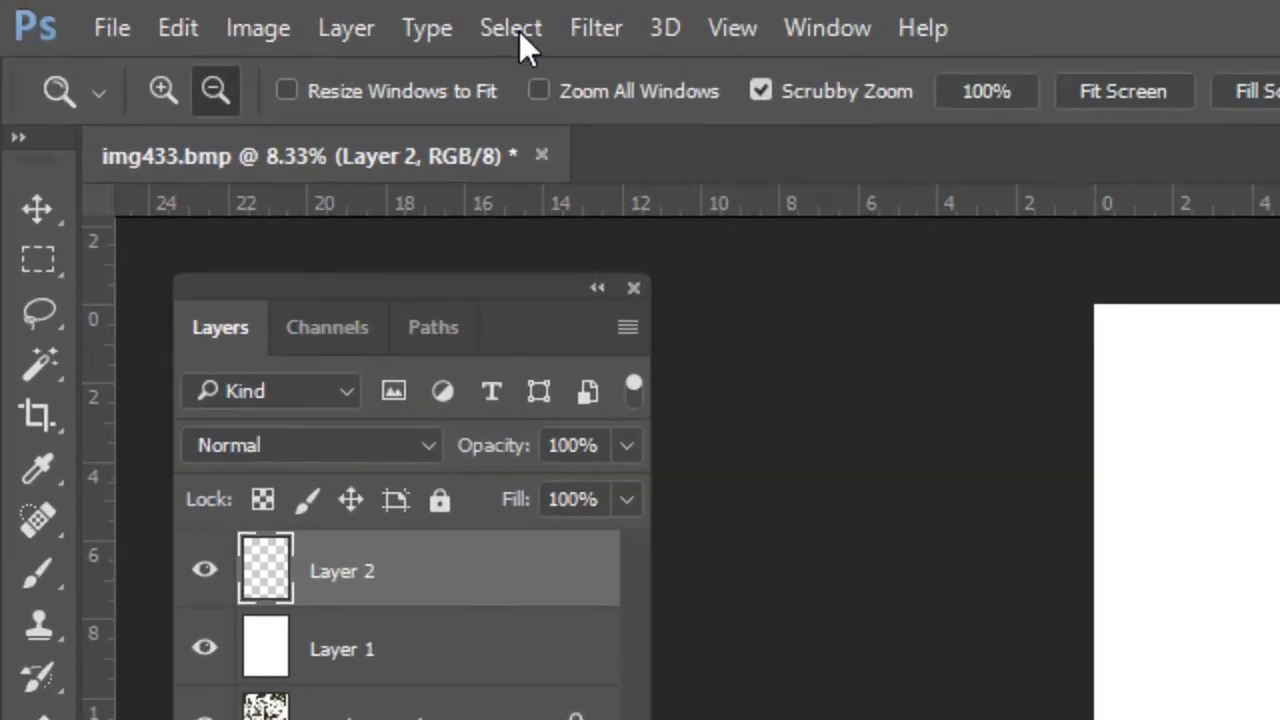
# - Load the Blue copy channel as a selection via Select > Load Selection
pyautogui.click(519, 31)
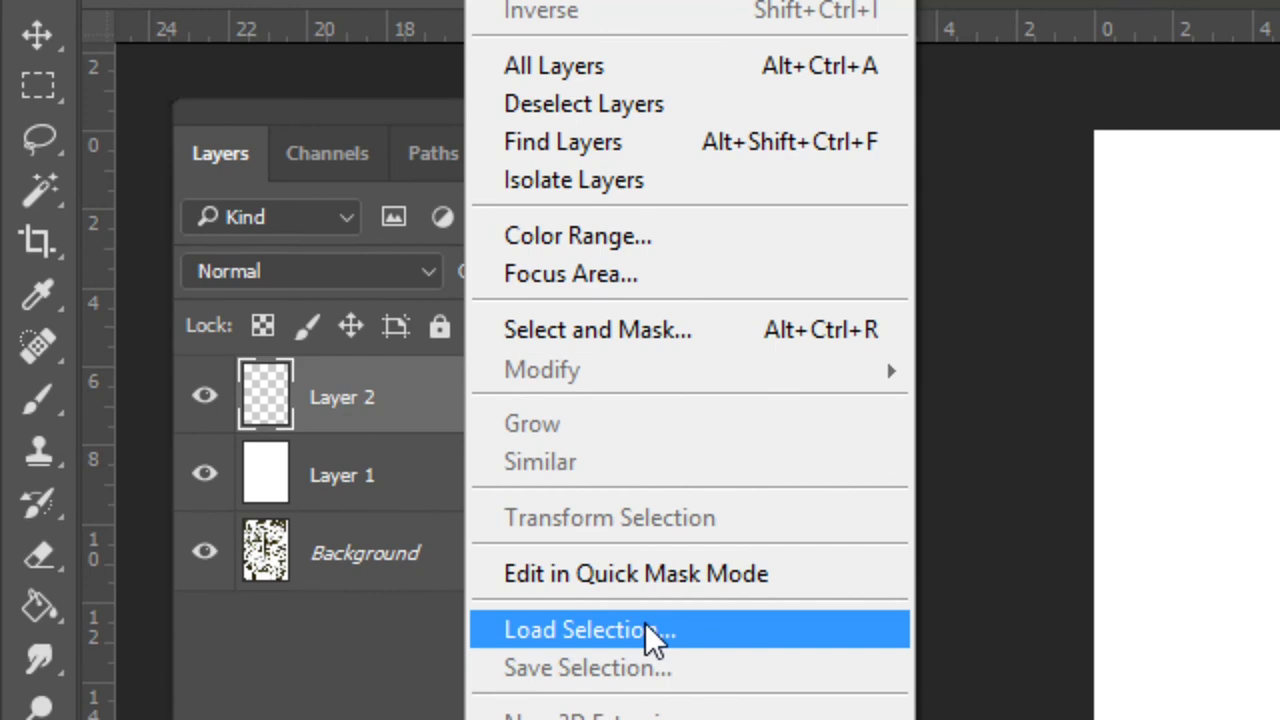
pyautogui.click(645, 628)
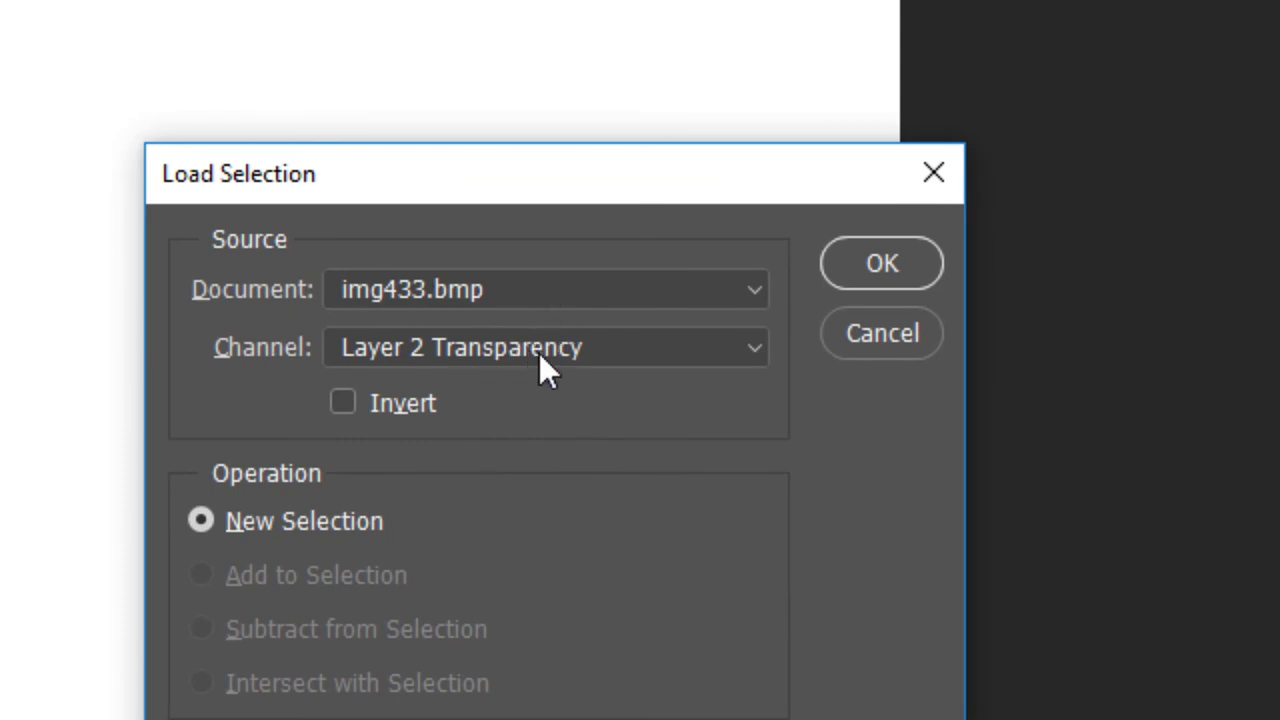
pyautogui.click(447, 349)
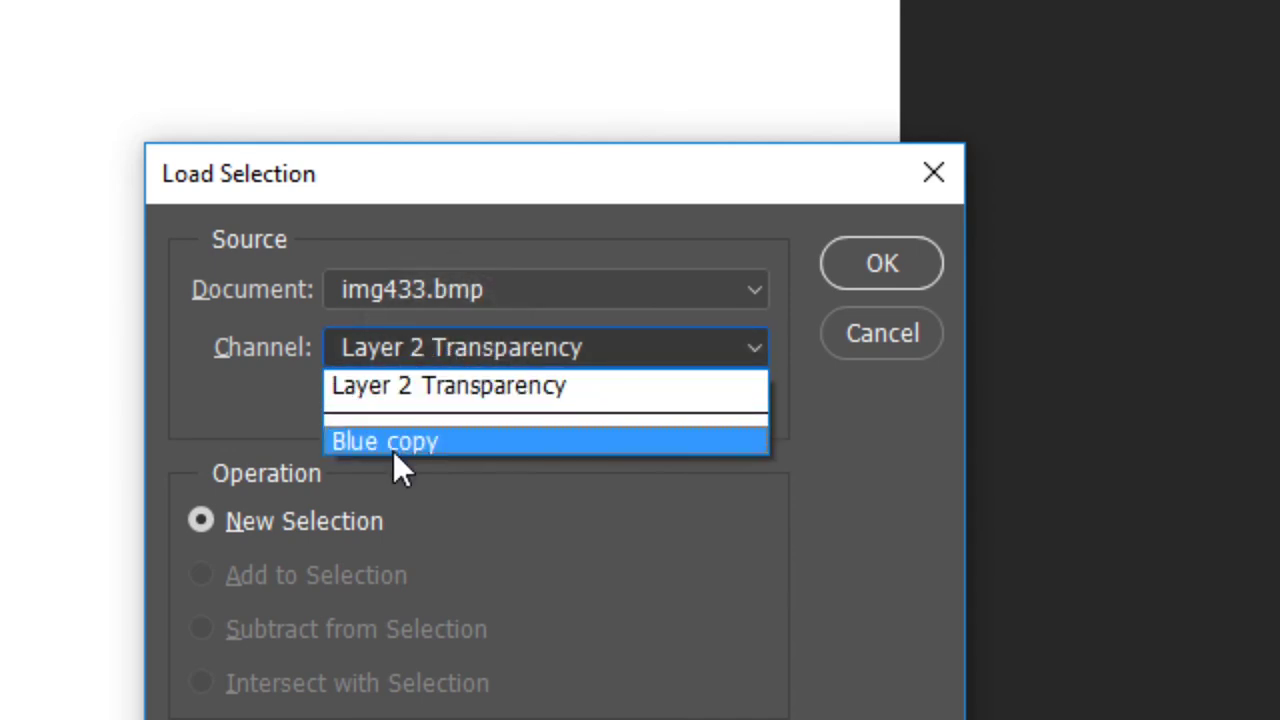
pyautogui.click(411, 445)
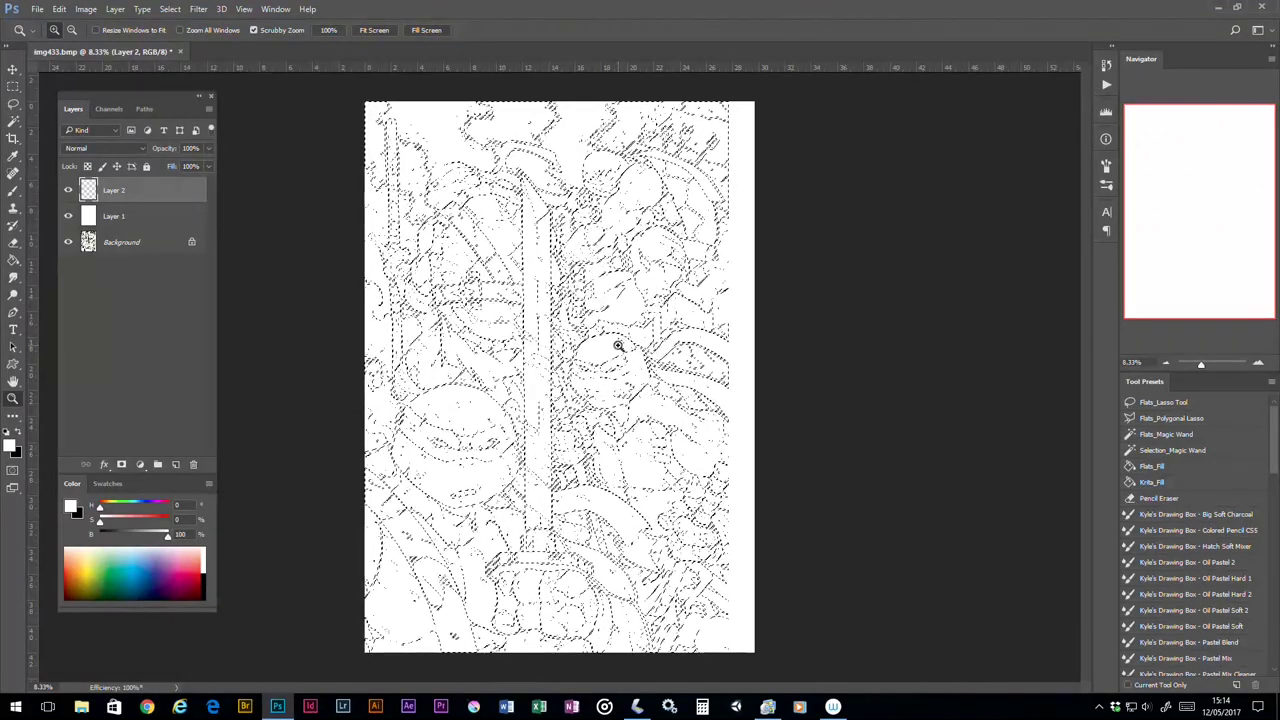
# - Fill the line-art selection on Layer 2 with black and deselect
pyautogui.press('x')
pyautogui.press('g')
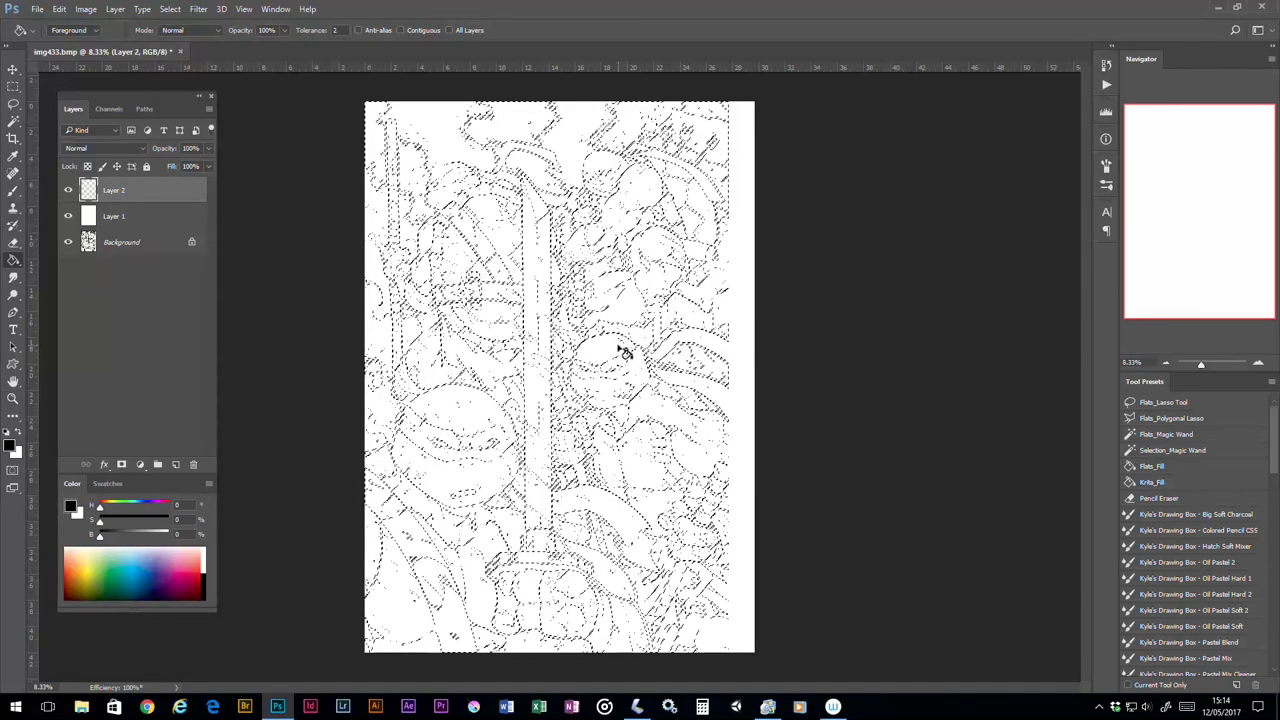
pyautogui.click(620, 351)
pyautogui.hotkey('ctrl', 'd')
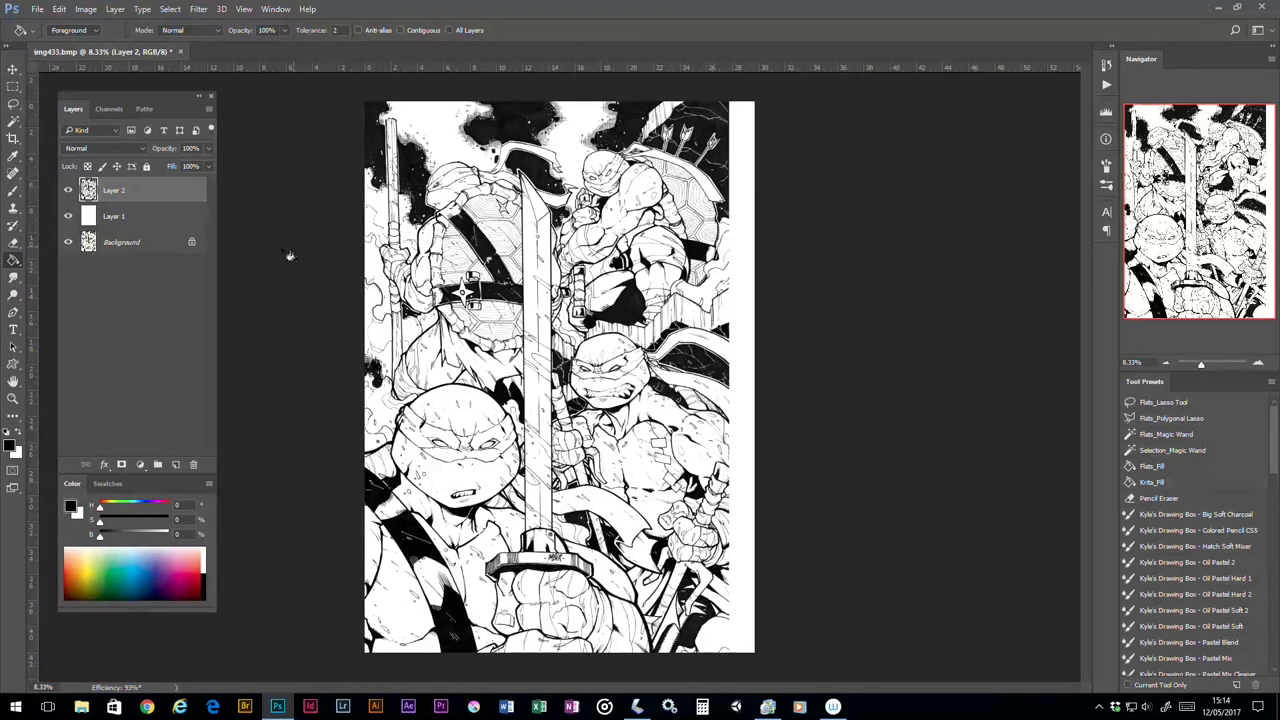
pyautogui.click(68, 190)
pyautogui.click(68, 190)
# - Delete the Background layer, add Layer 3 above Layer 1, and lock Layers 1 and 2
pyautogui.click(124, 216)
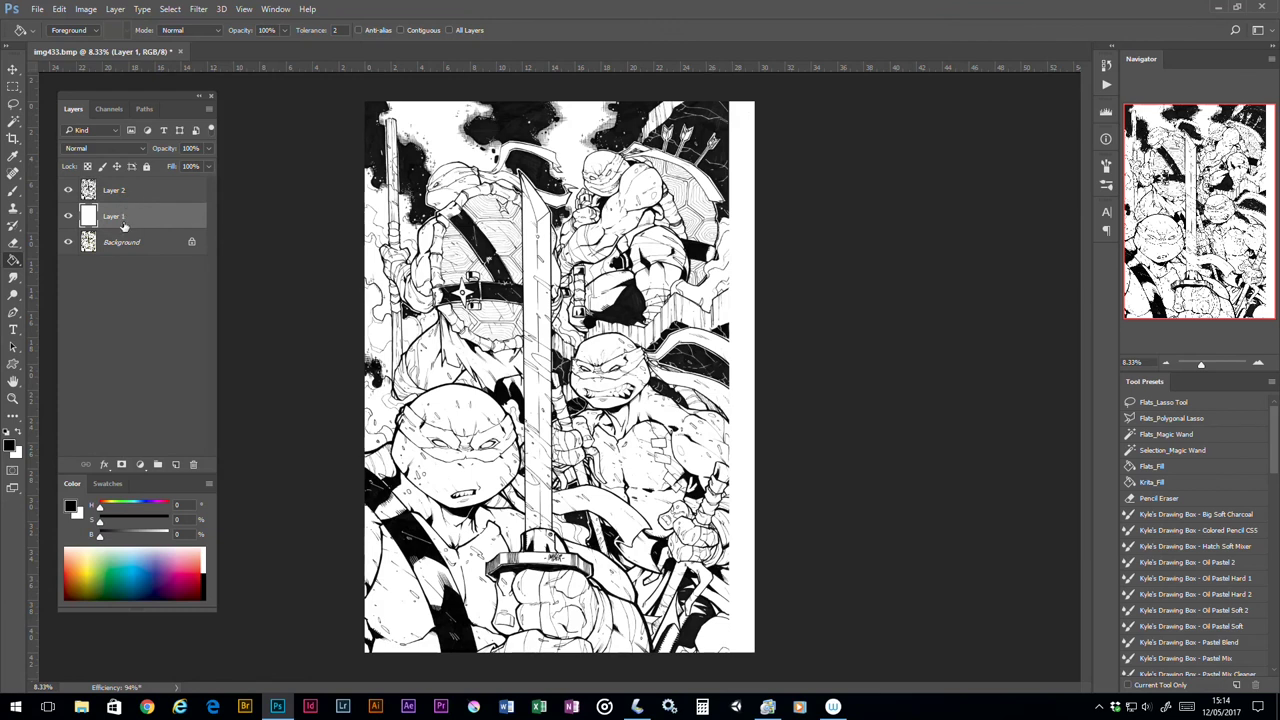
pyautogui.moveTo(127, 246); pyautogui.dragTo(194, 463)
pyautogui.click(176, 466)
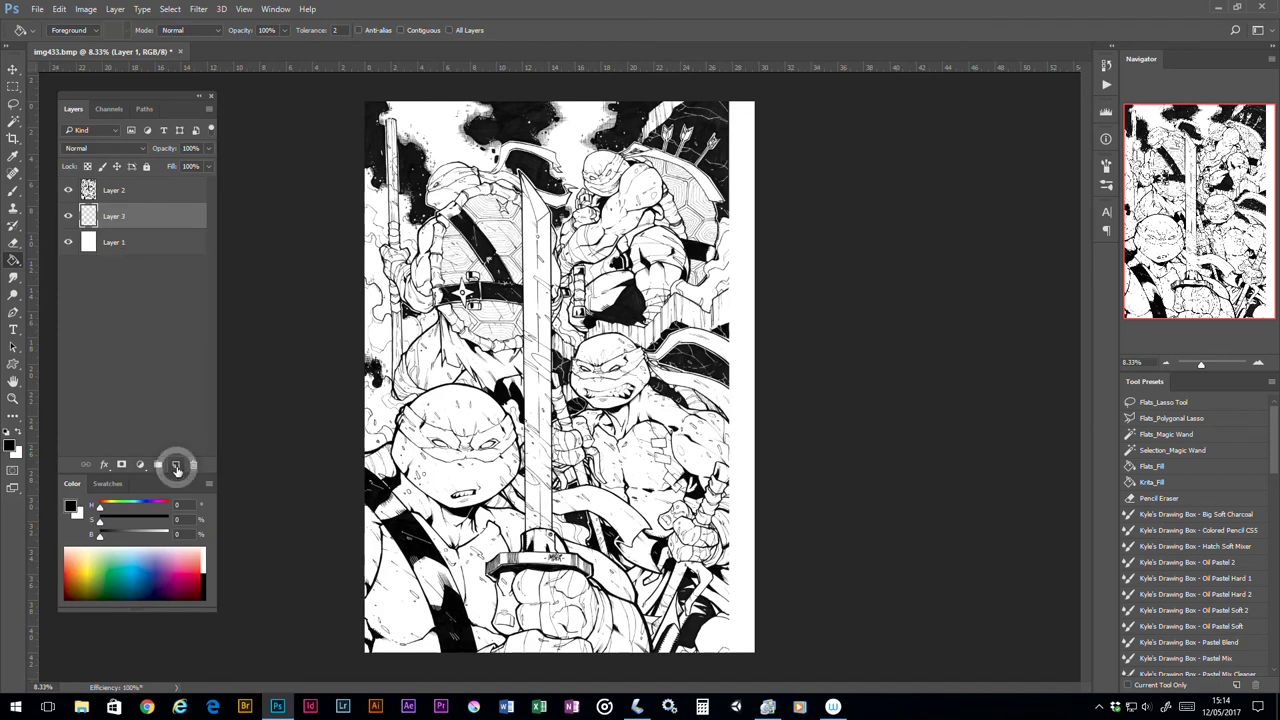
pyautogui.click(137, 247)
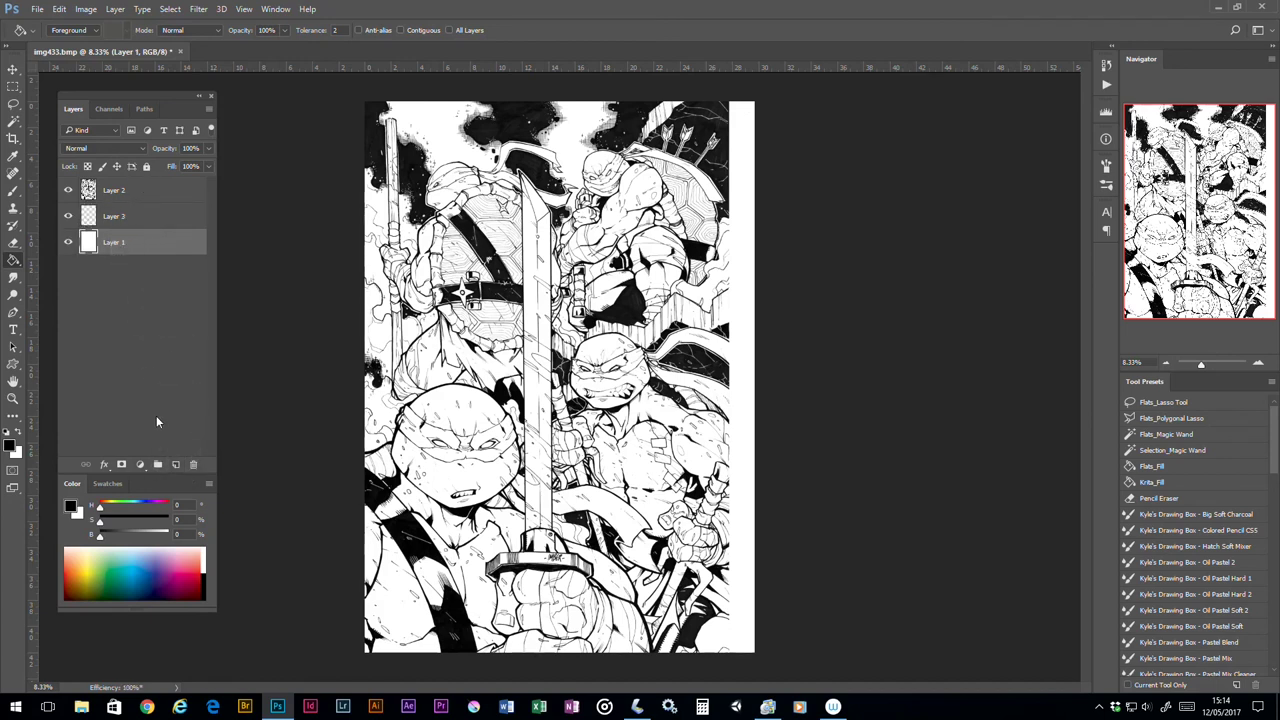
pyautogui.click(146, 170)
pyautogui.click(128, 191)
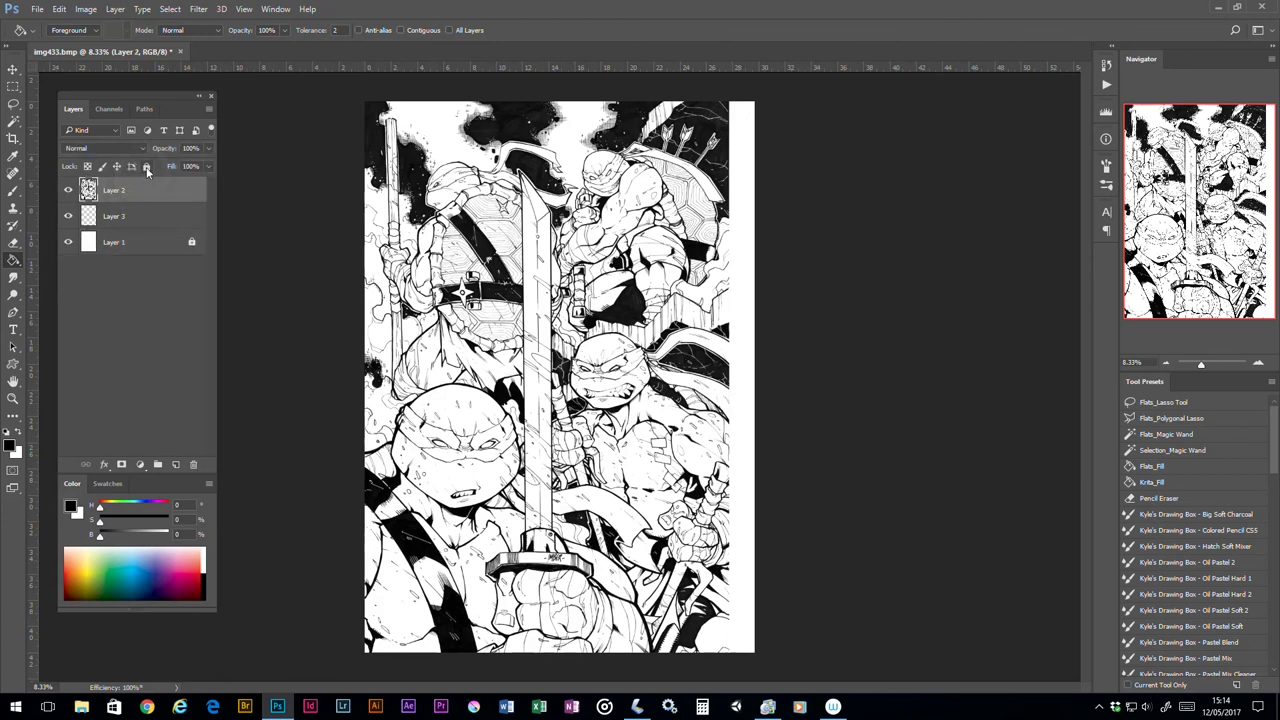
pyautogui.click(146, 170)
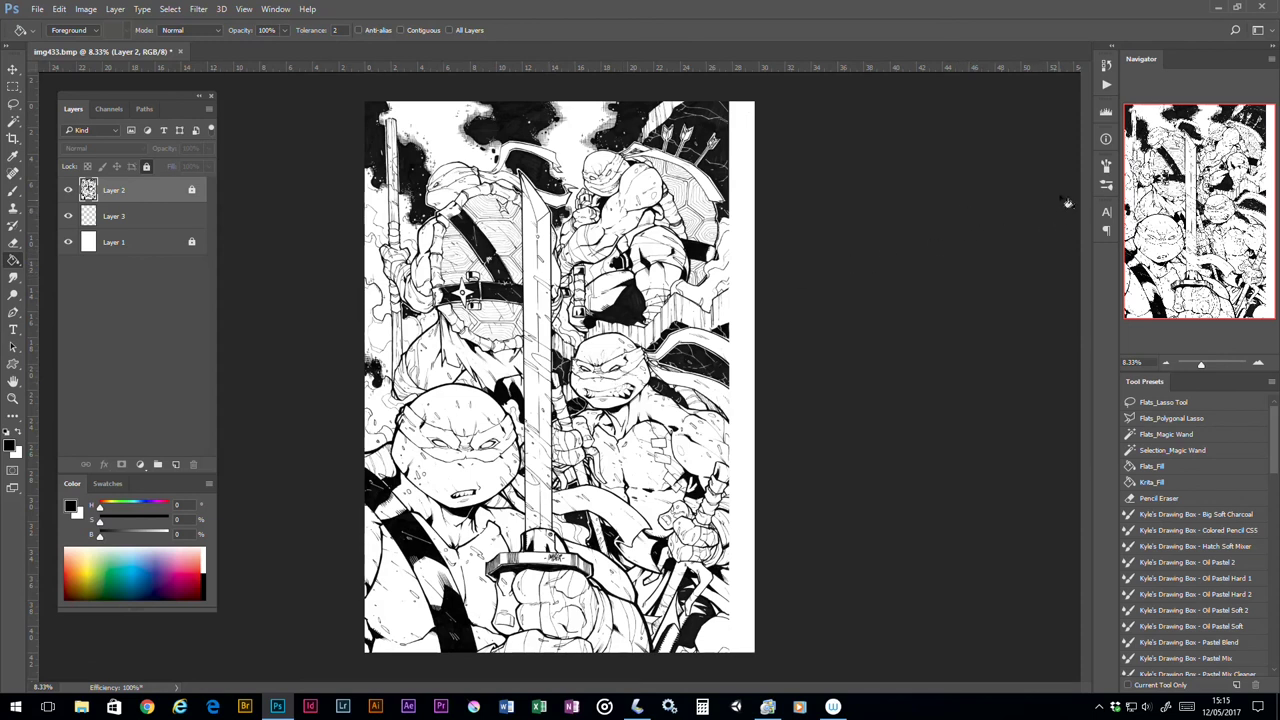
pyautogui.click(112, 113)
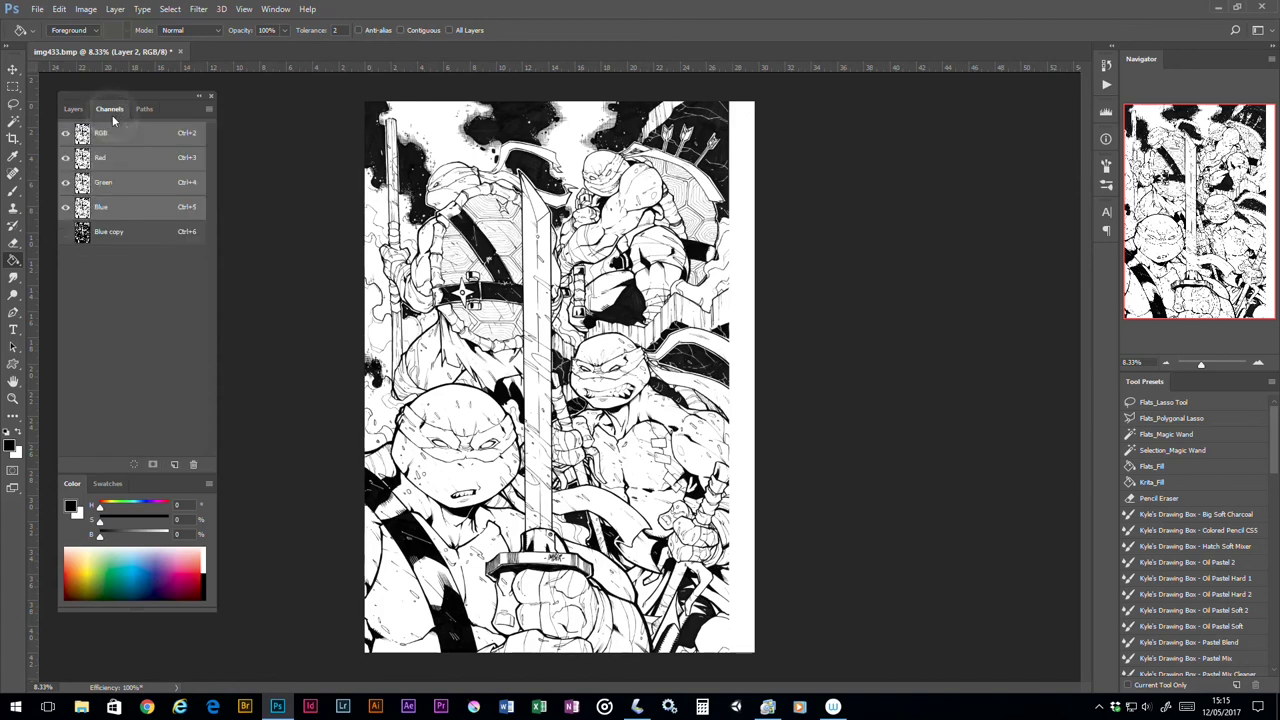
pyautogui.click(106, 208)
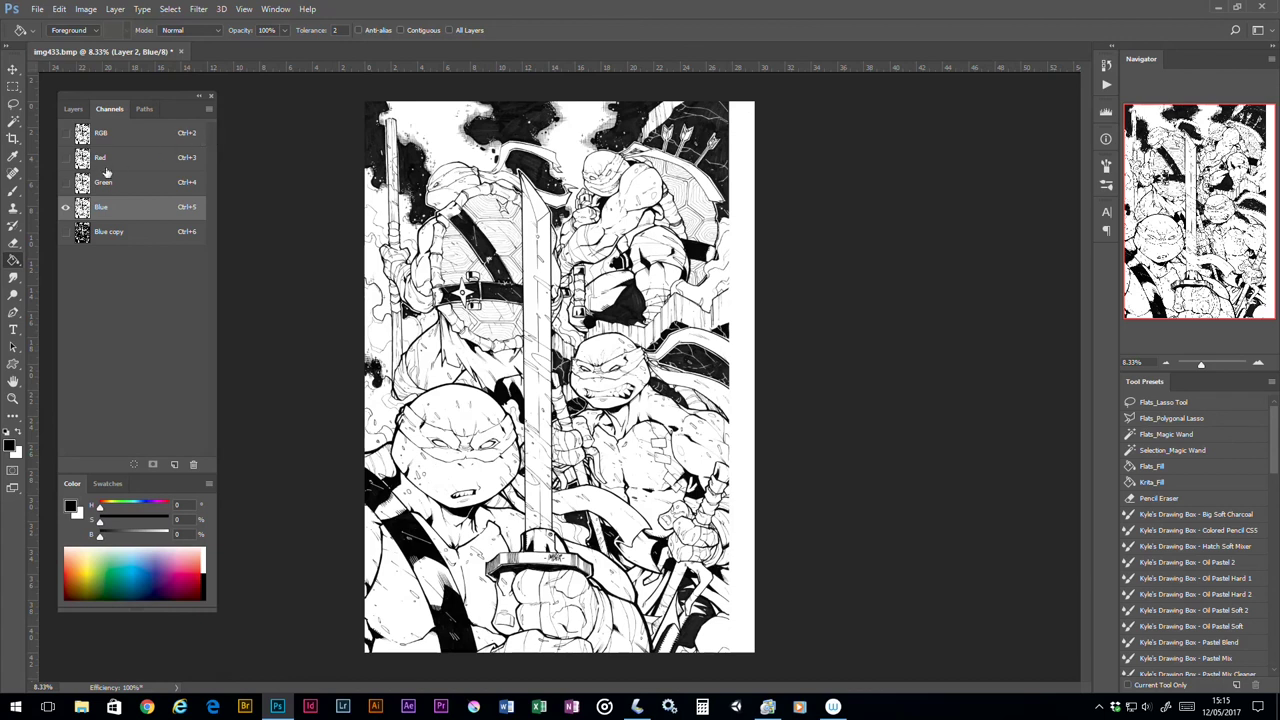
pyautogui.click(64, 132)
pyautogui.click(73, 108)
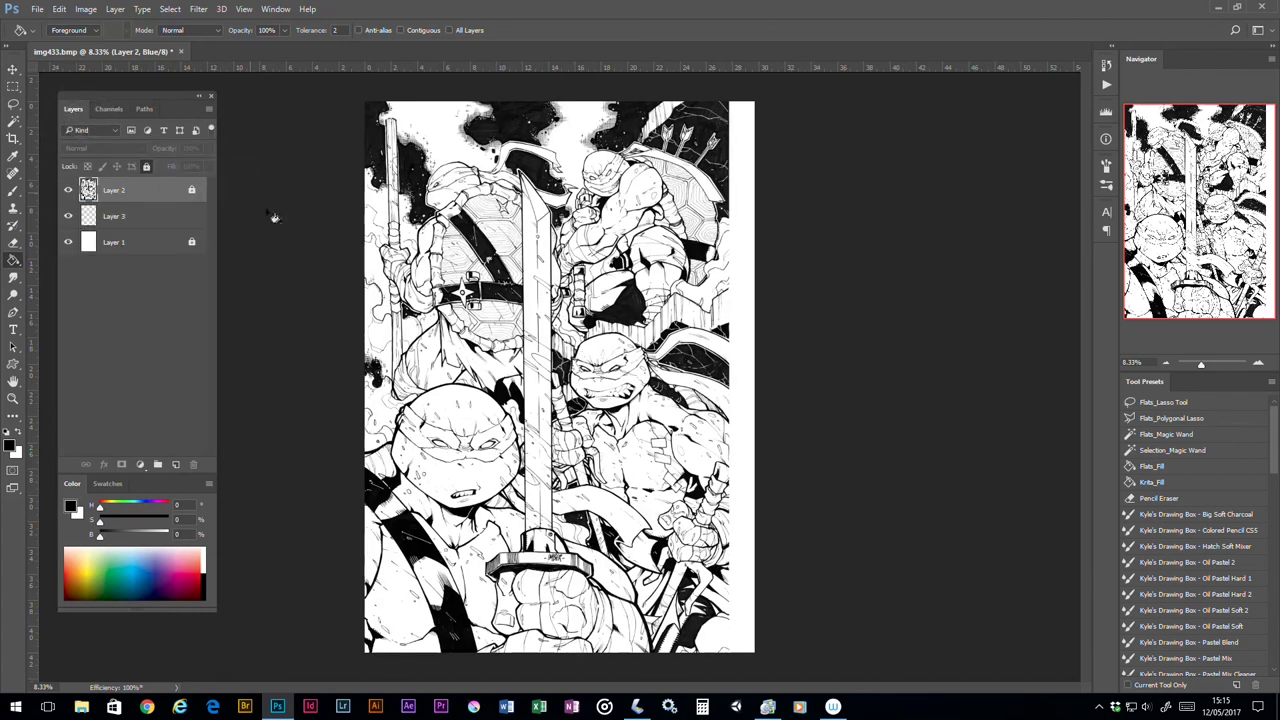
# - Add Layer 4 and clip it to the line-art Layer 2
pyautogui.click(177, 465)
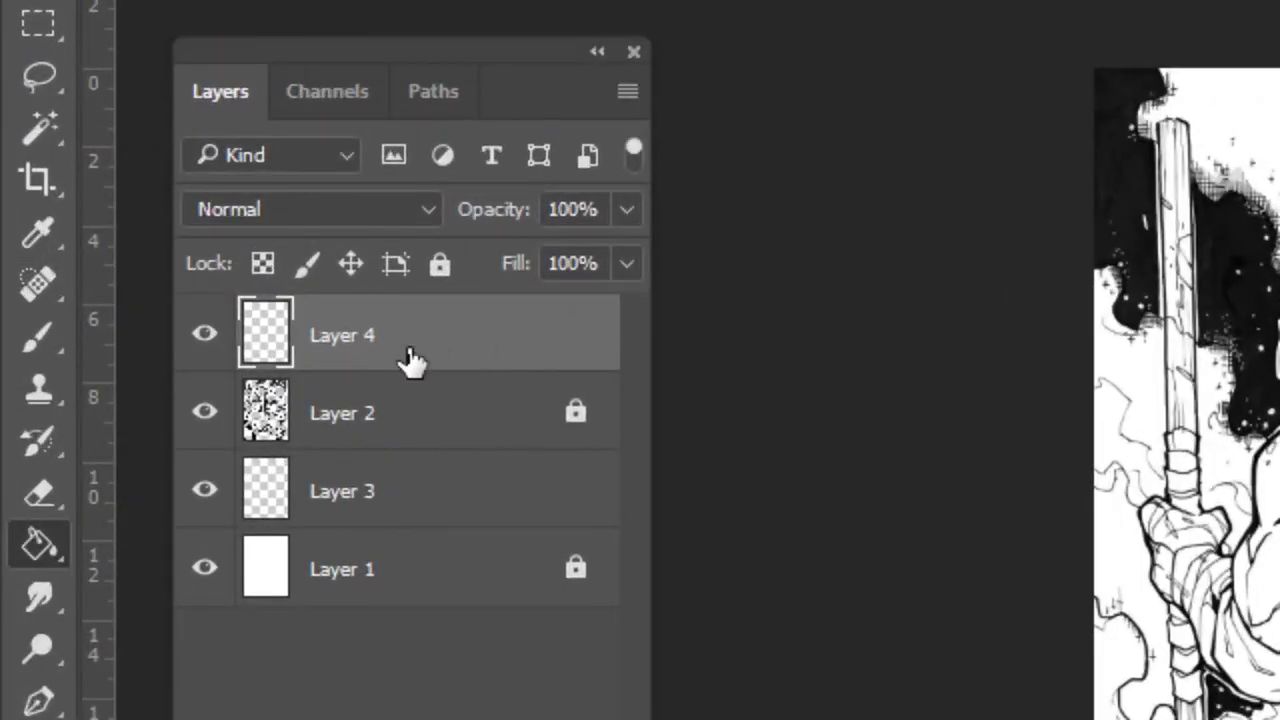
pyautogui.rightClick(392, 358)
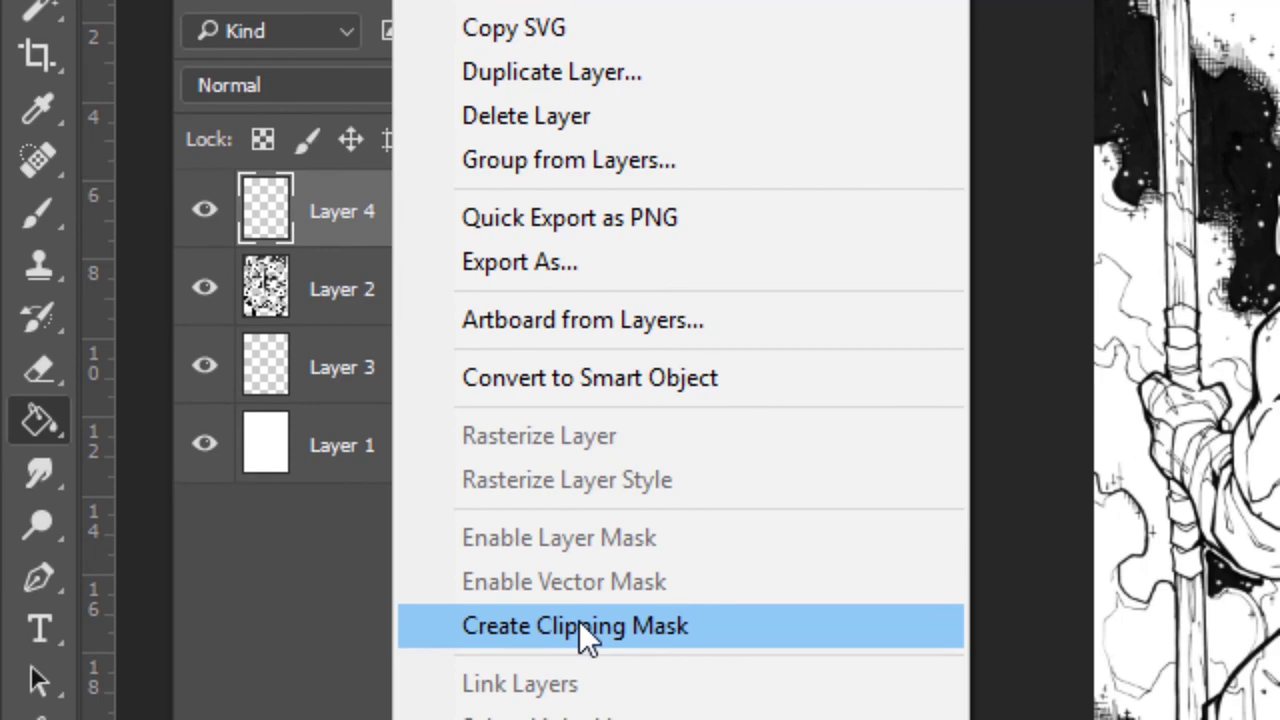
pyautogui.click(579, 626)
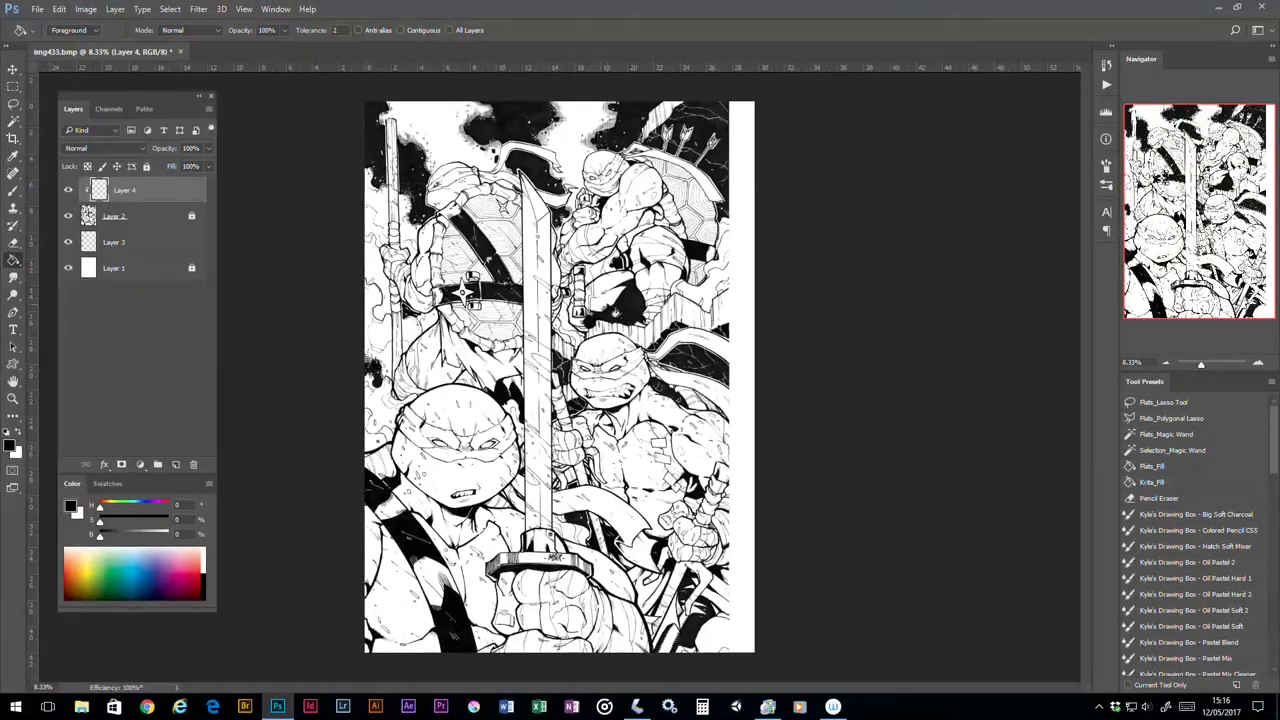
# - Set up a 259 px hard-edged Brush with a dark green foreground colour
pyautogui.click(13, 190)
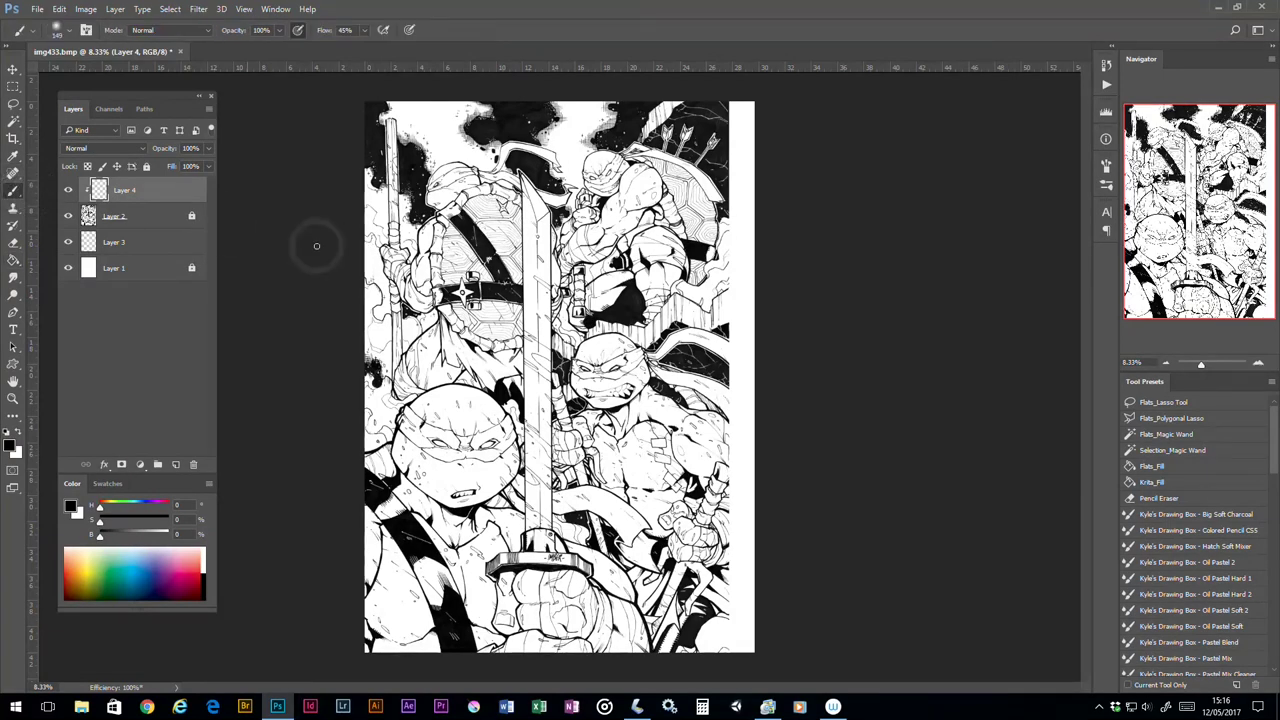
pyautogui.rightClick(510, 310)
pyautogui.click(585, 328)
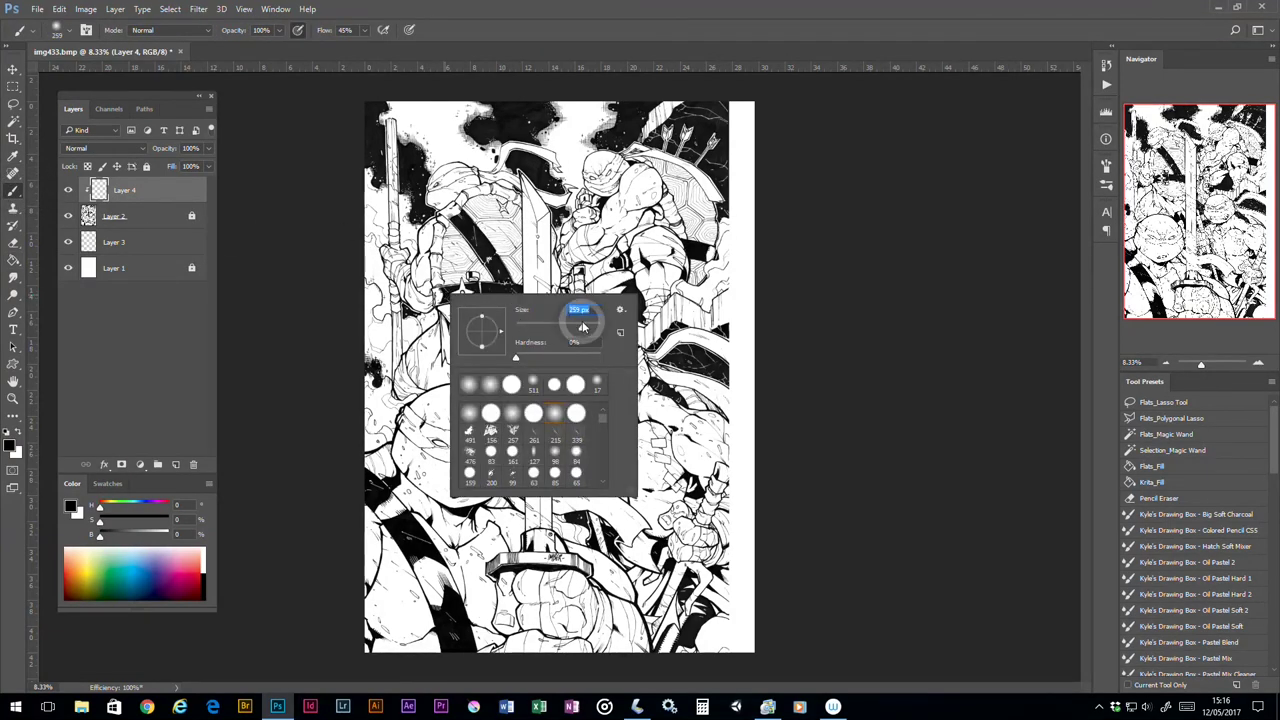
pyautogui.click(138, 521)
pyautogui.click(140, 507)
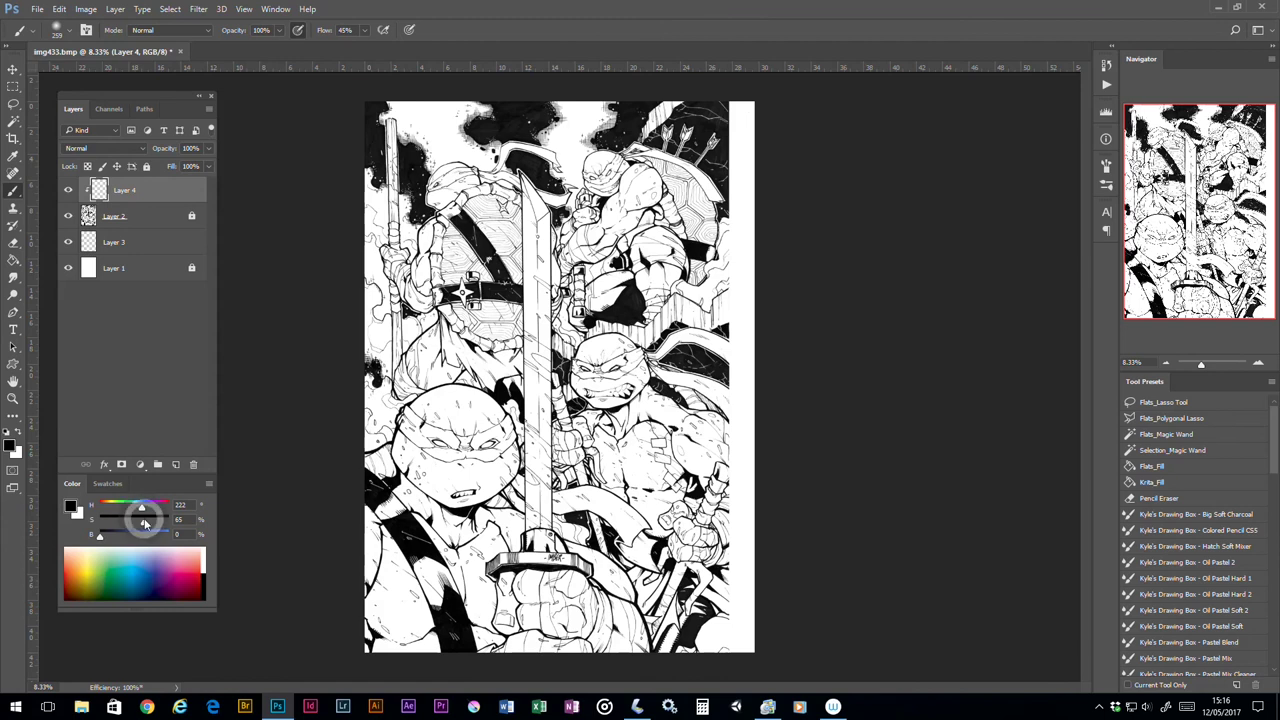
pyautogui.click(120, 534)
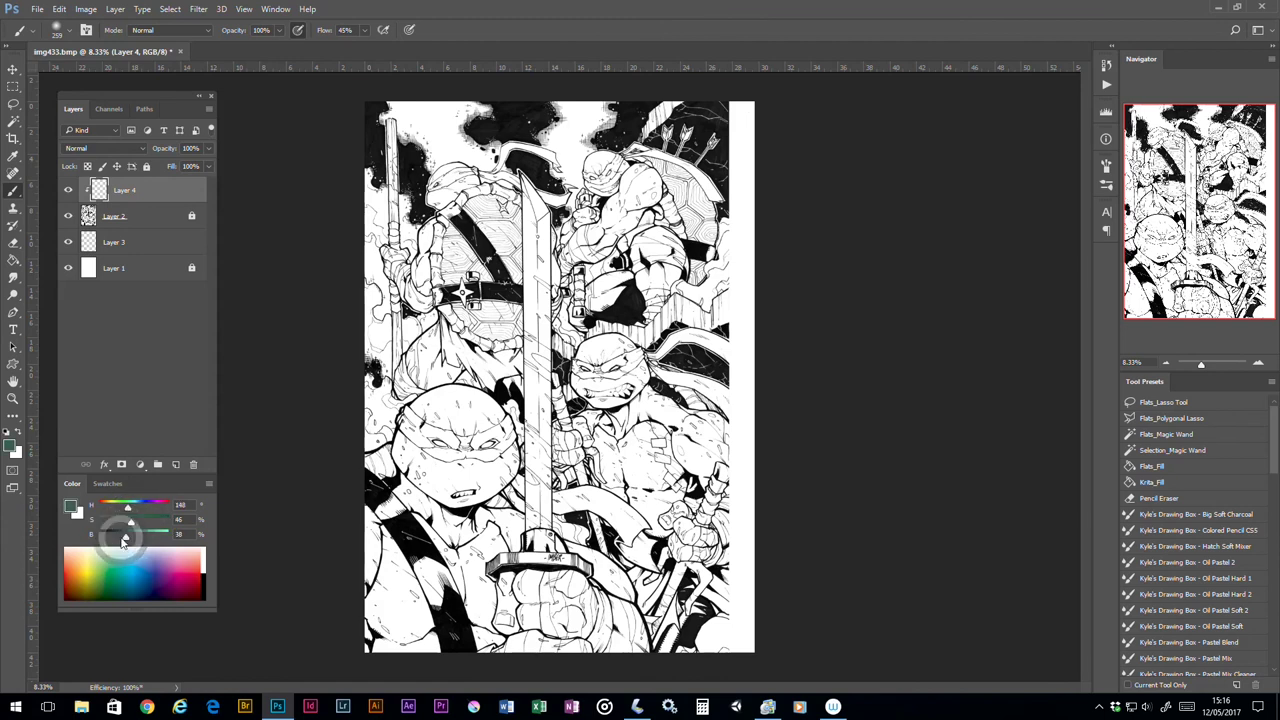
pyautogui.click(132, 521)
pyautogui.click(137, 521)
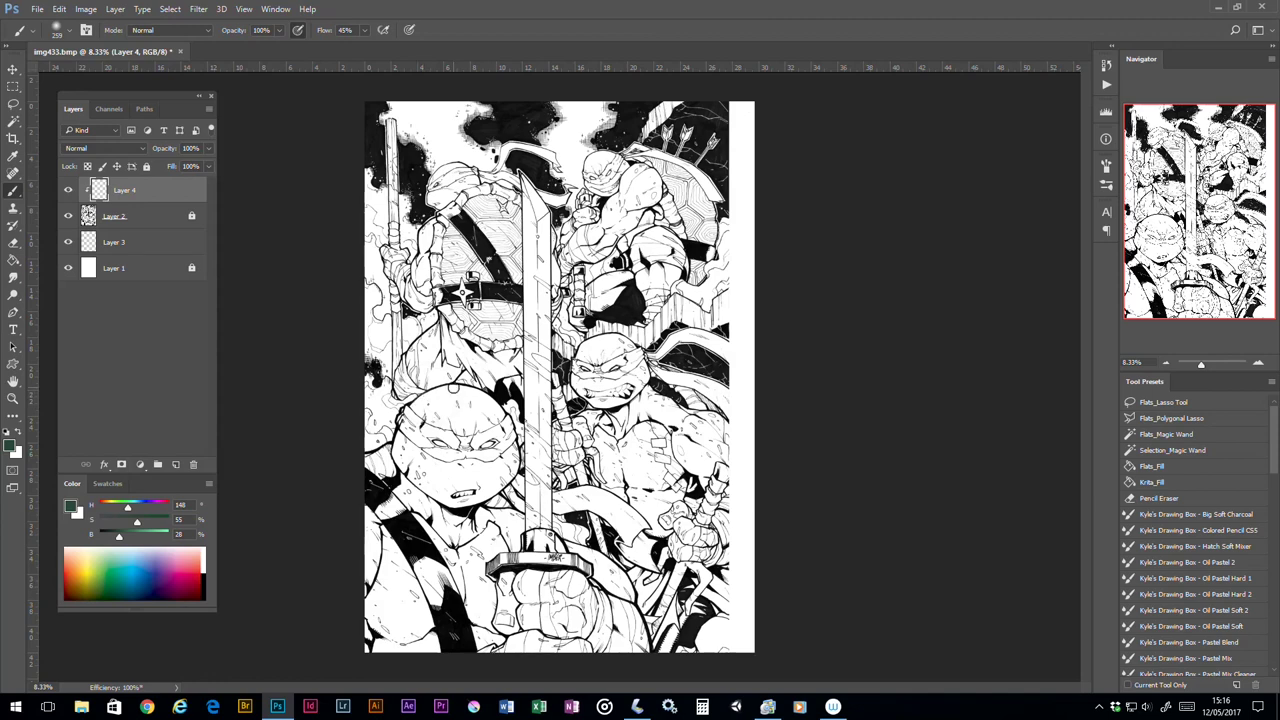
pyautogui.rightClick(466, 385)
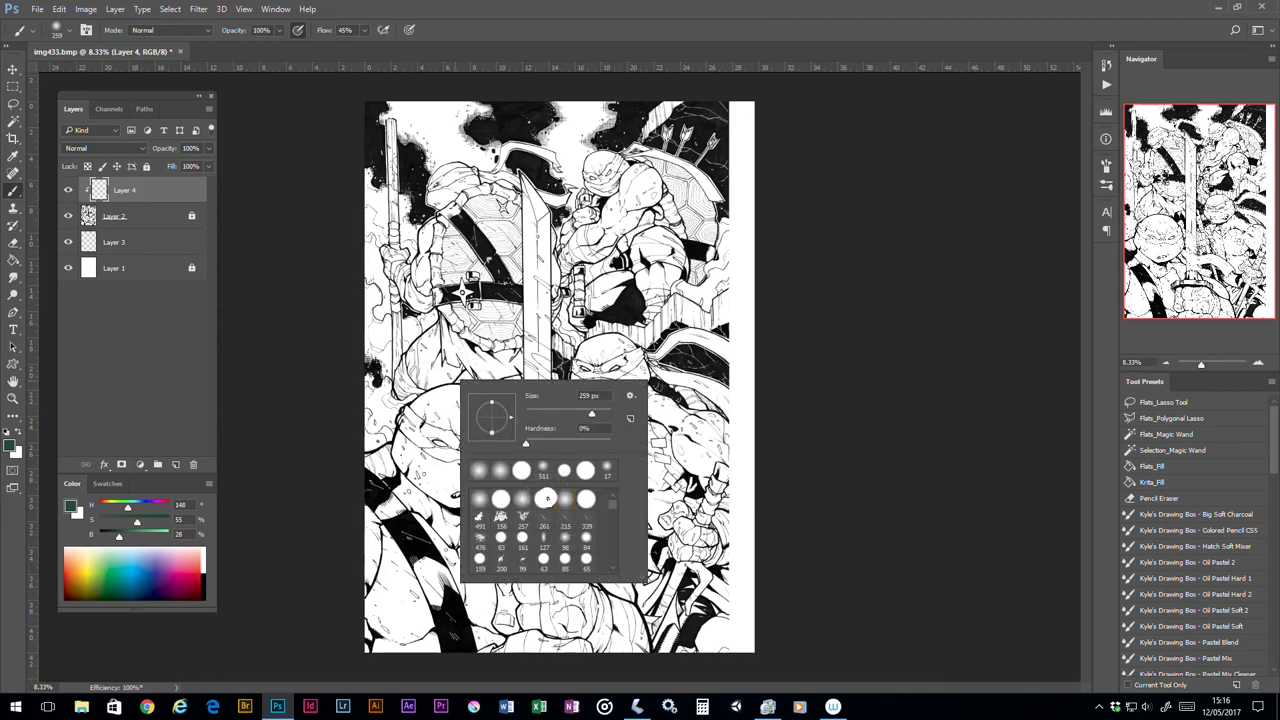
pyautogui.click(543, 499)
pyautogui.click(425, 400)
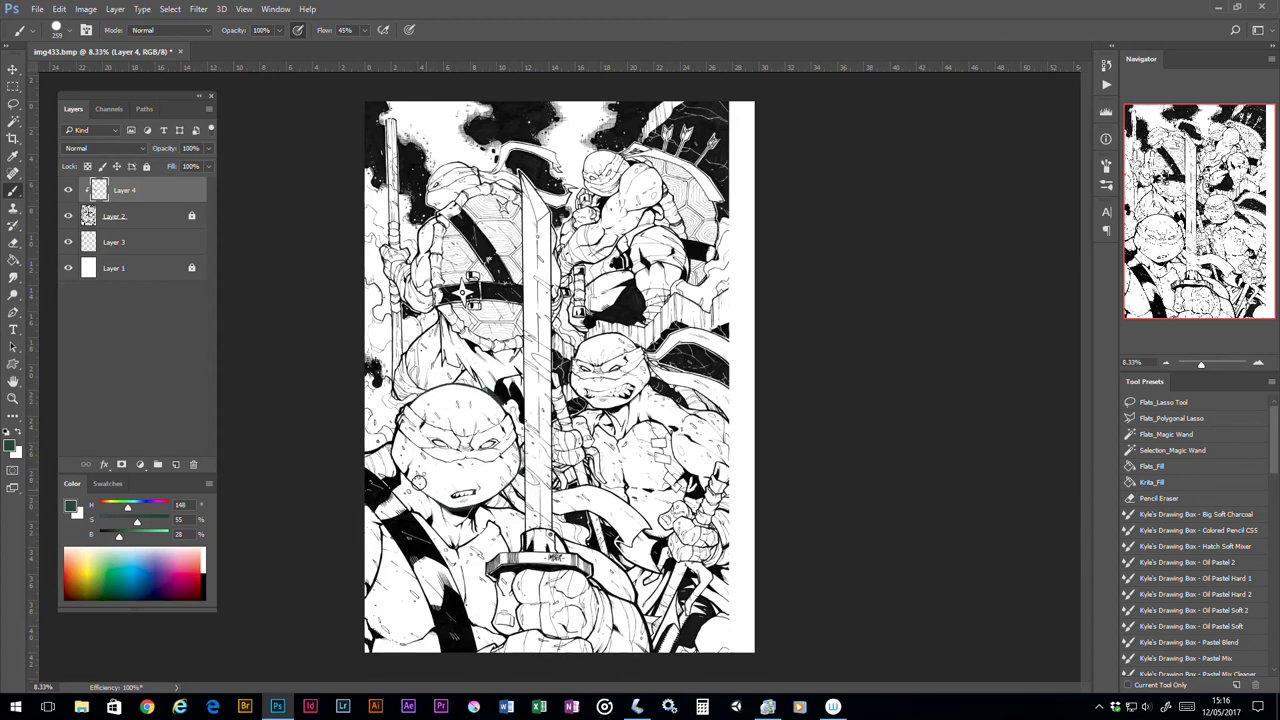
# - Outline the lower turtle's head in green, then enlarge the brush and choose a lighter magenta
pyautogui.moveTo(412, 475)
pyautogui.mouseDown()
pyautogui.moveTo(402, 418)
pyautogui.moveTo(464, 428)
pyautogui.mouseUp()
pyautogui.press(']')
pyautogui.press(']')
pyautogui.press(']')
pyautogui.press(']')
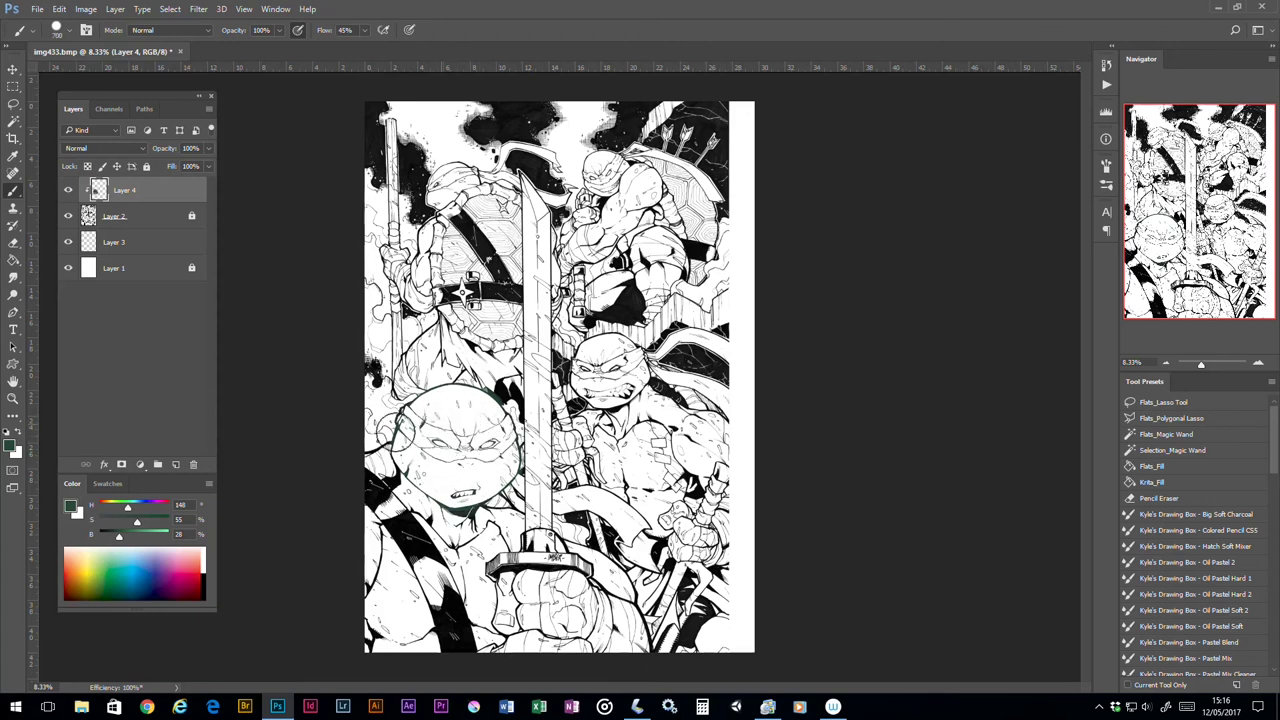
pyautogui.click(159, 504)
pyautogui.moveTo(138, 536); pyautogui.dragTo(133, 536)
pyautogui.click(148, 521)
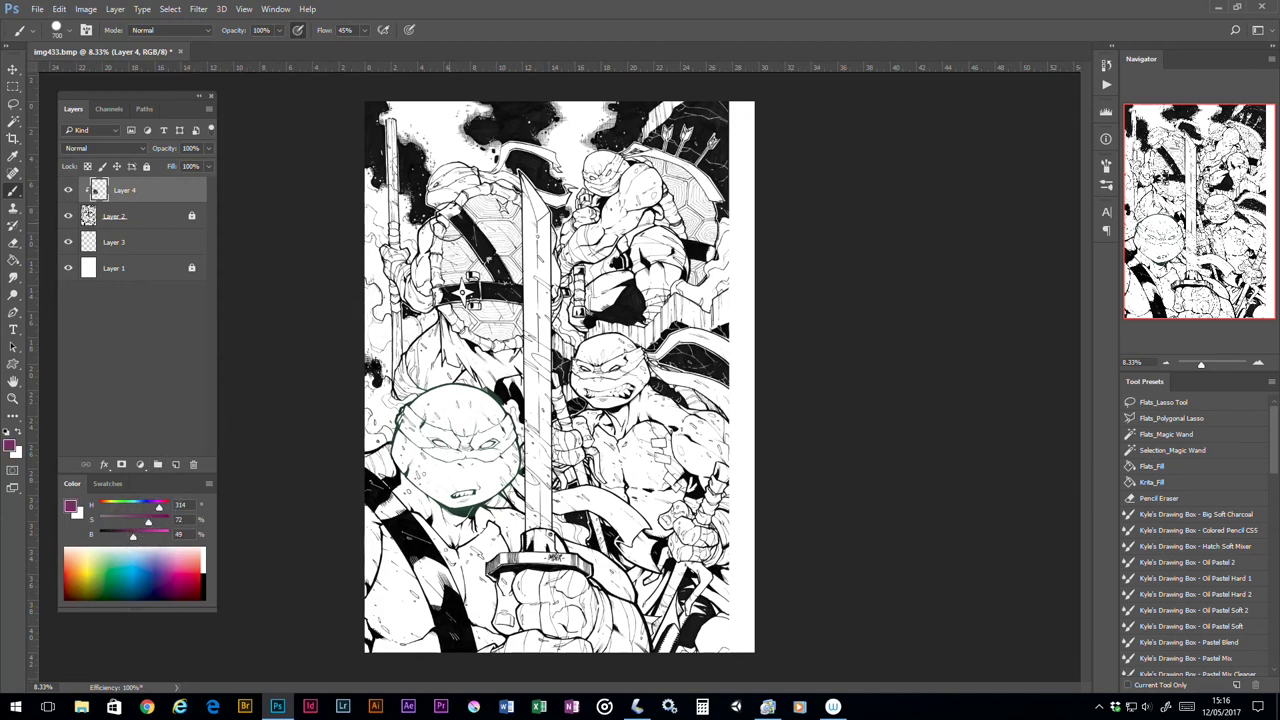
# - Paint magenta over the strap and arm, and pink over the shell and the top-right turtle's head
pyautogui.moveTo(450, 215)
pyautogui.mouseDown()
pyautogui.moveTo(516, 294)
pyautogui.moveTo(440, 292)
pyautogui.moveTo(418, 212)
pyautogui.mouseUp()
pyautogui.moveTo(420, 300); pyautogui.dragTo(393, 258)
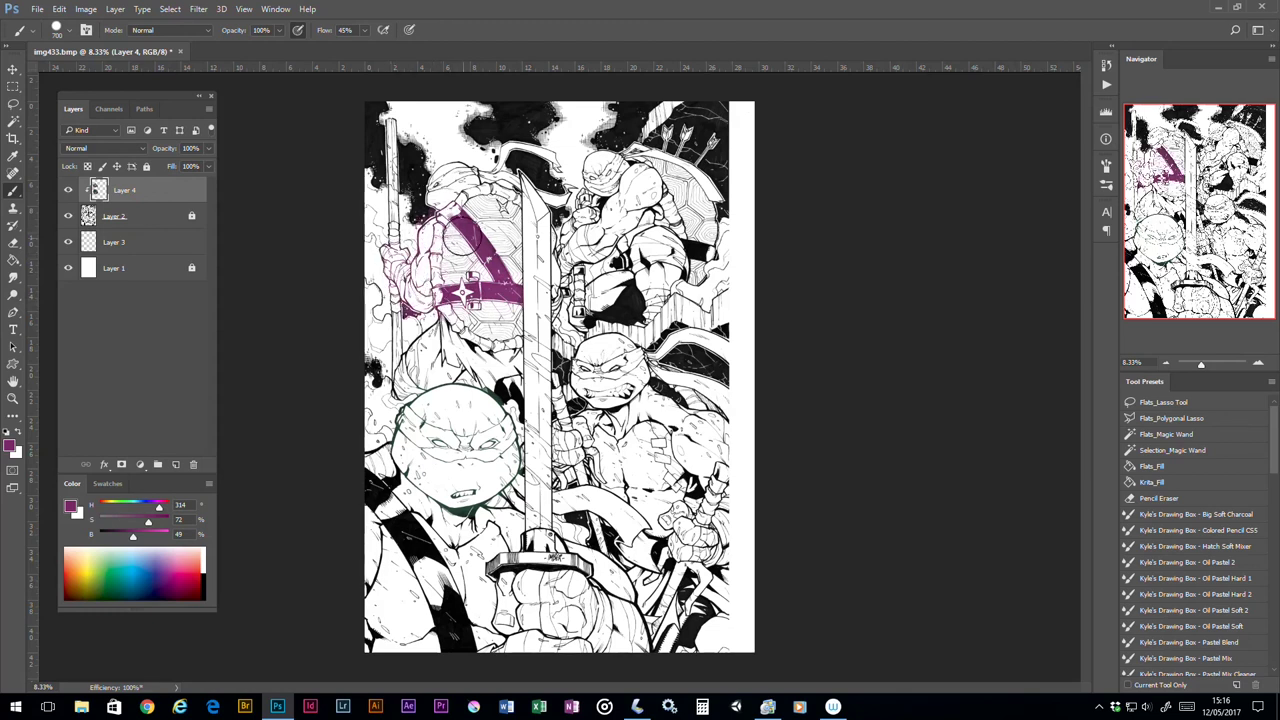
pyautogui.moveTo(491, 185)
pyautogui.mouseDown()
pyautogui.moveTo(511, 356)
pyautogui.moveTo(460, 312)
pyautogui.moveTo(503, 272)
pyautogui.mouseUp()
pyautogui.moveTo(595, 166)
pyautogui.mouseDown()
pyautogui.moveTo(648, 258)
pyautogui.moveTo(605, 308)
pyautogui.moveTo(612, 288)
pyautogui.moveTo(618, 305)
pyautogui.mouseUp()
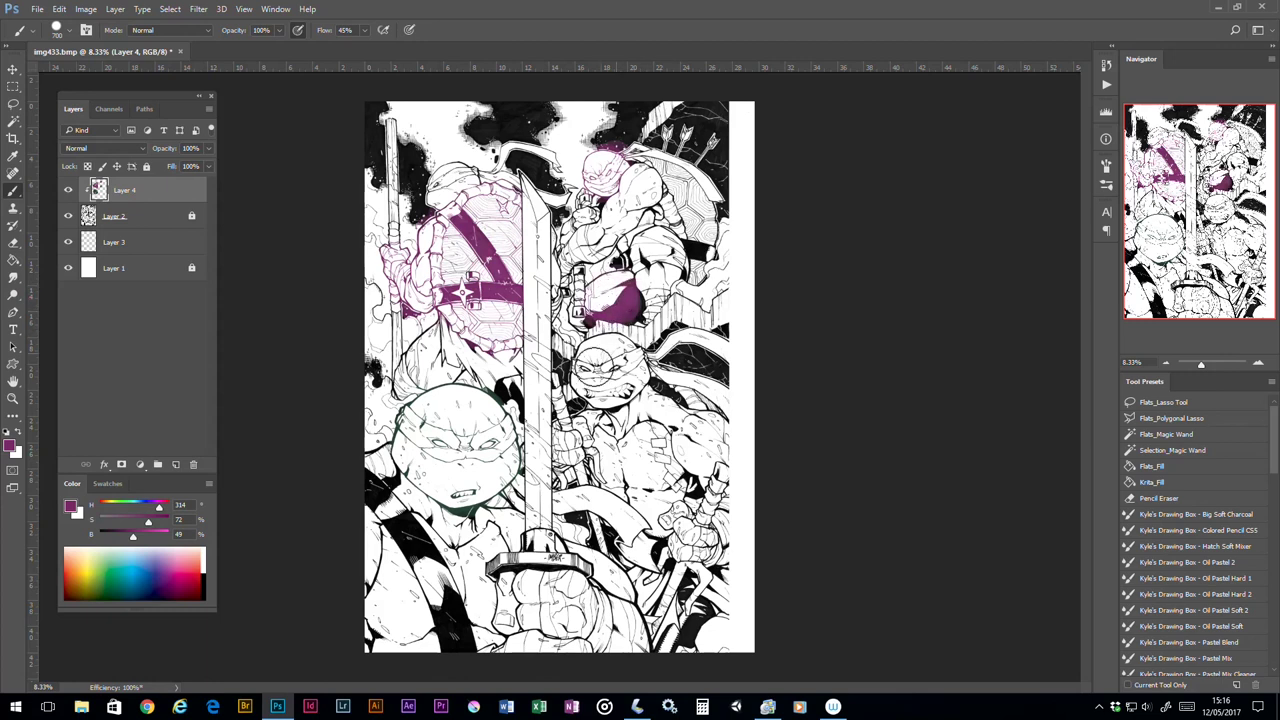